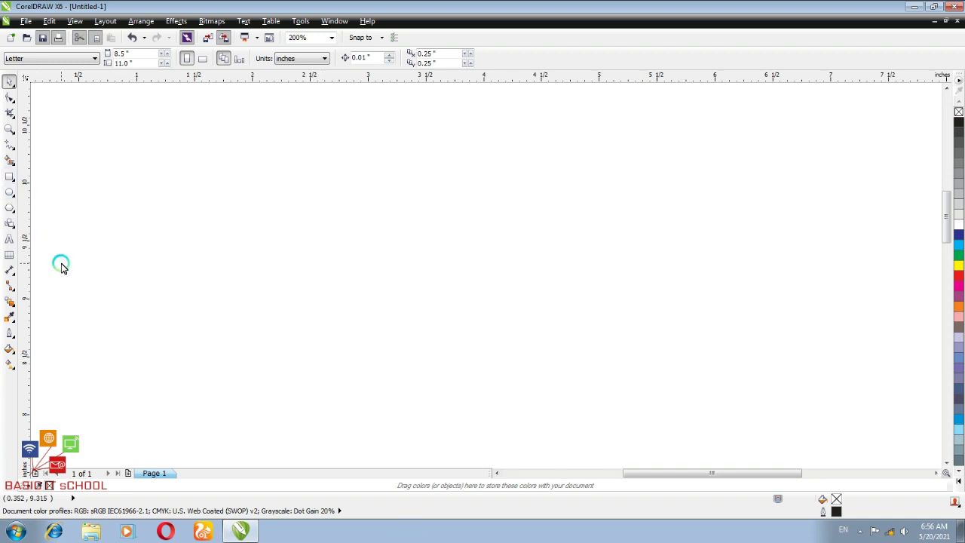
- Draw a rectangle about 3.66 by 2.41 inches near the upper-left corner of the page and fill it with green
{"action": "left_click", "coordinate": [9, 178]}
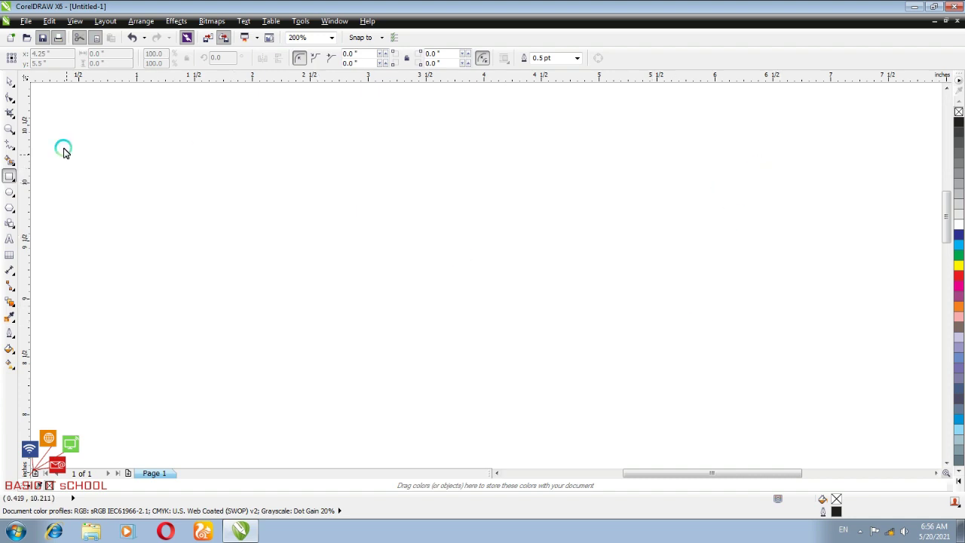
{"action": "left_click", "coordinate": [335, 326]}
{"action": "left_click_drag", "start_coordinate": [66, 142], "coordinate": [490, 420]}
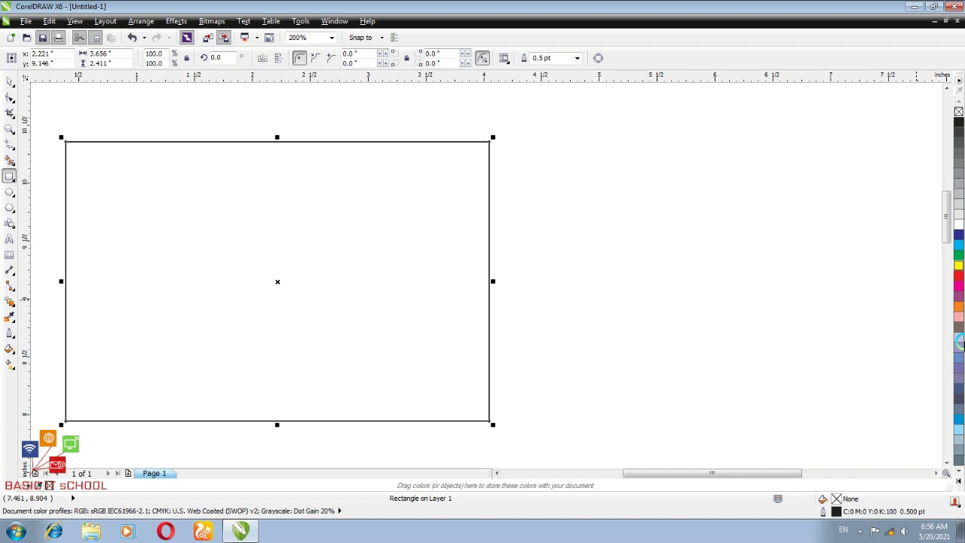
{"action": "left_click", "coordinate": [959, 254]}
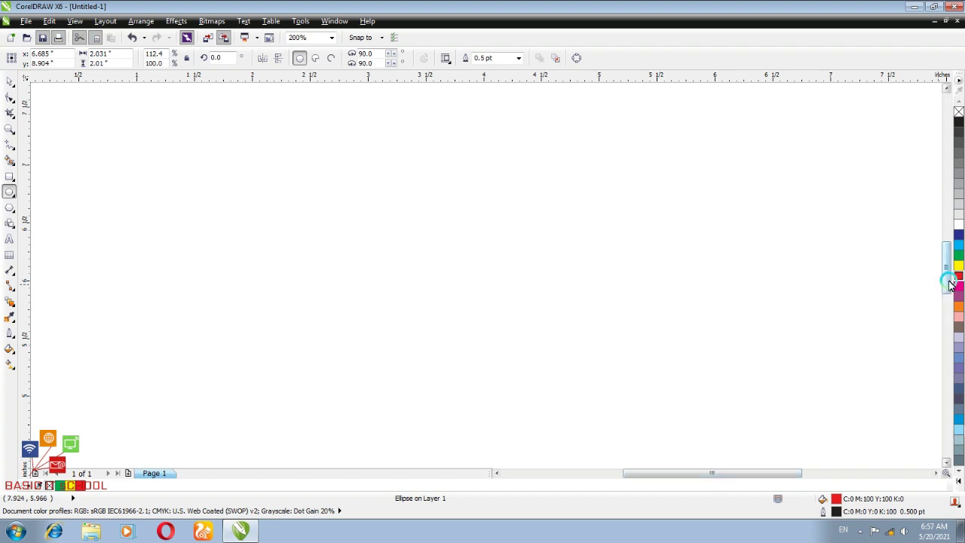
- Format the full name text below the shapes in Arial Black and color it blue (C:100 M:20 Y:0 K:0)
{"action": "left_click_drag", "start_coordinate": [948, 283], "coordinate": [947, 269]}
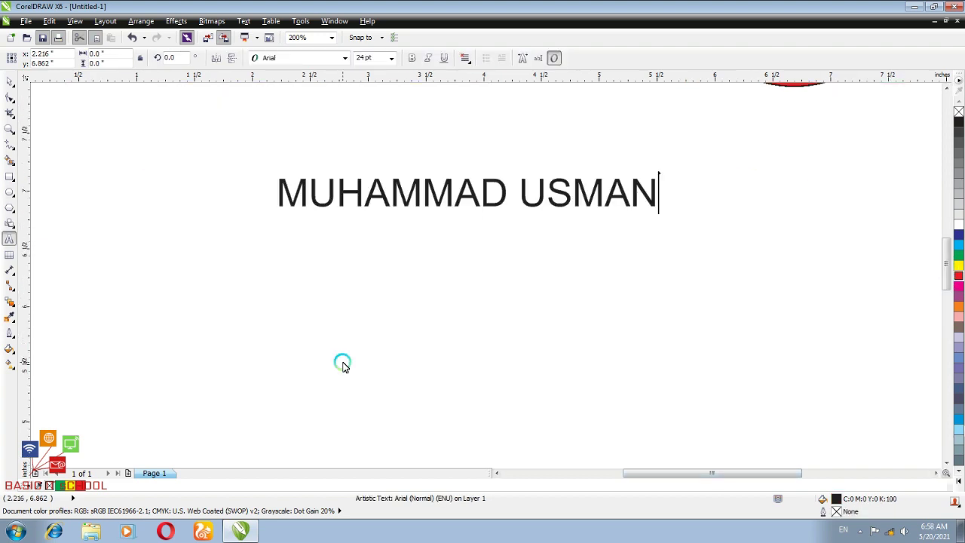
{"action": "key", "text": "ctrl+a"}
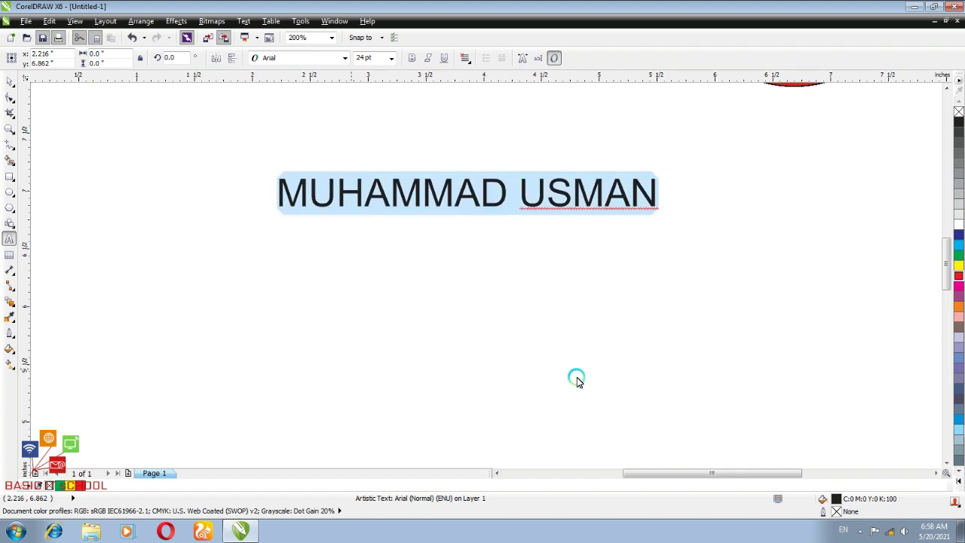
{"action": "left_click", "coordinate": [345, 62]}
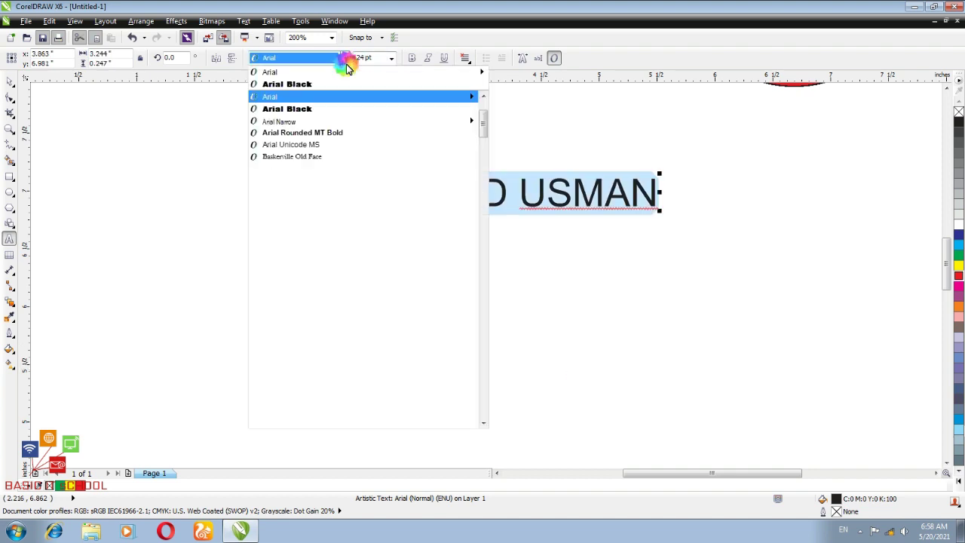
{"action": "left_click", "coordinate": [320, 84]}
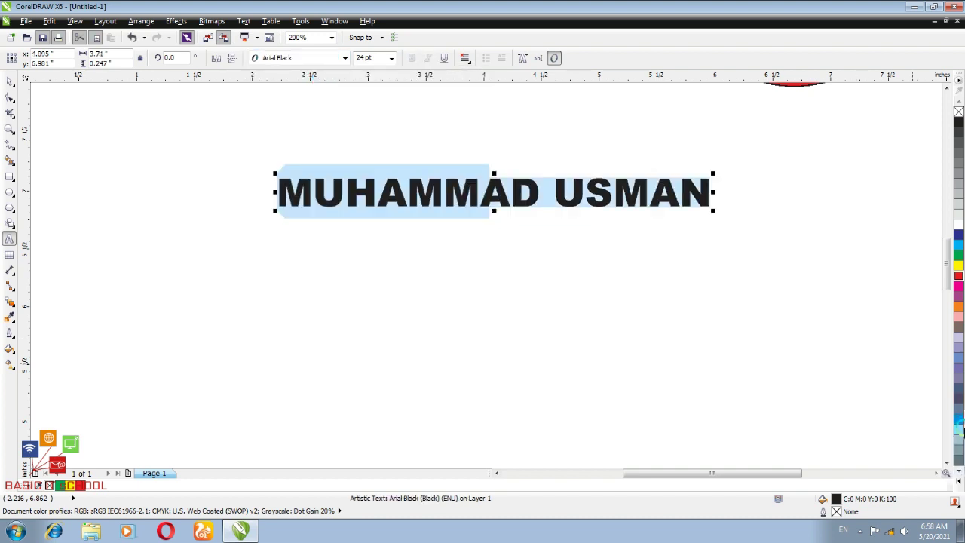
{"action": "left_click", "coordinate": [959, 421]}
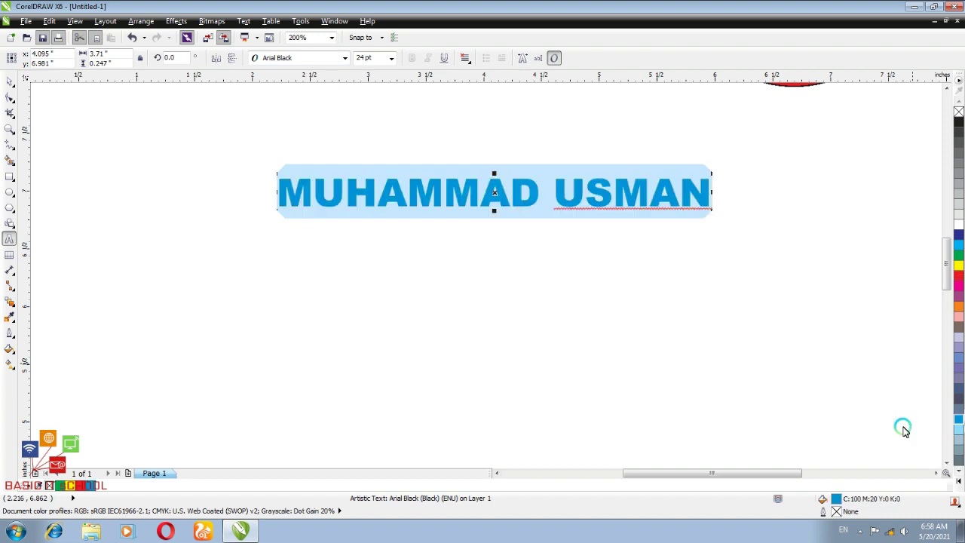
{"action": "left_click", "coordinate": [747, 222]}
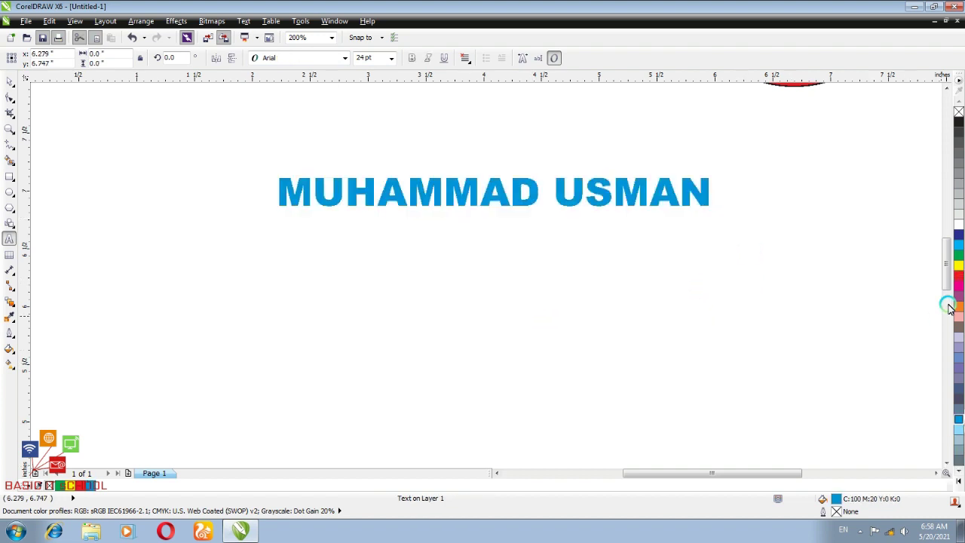
{"action": "left_click", "coordinate": [10, 83]}
- Apply a linear transparency to the red circle, fading vertically from its top edge to its bottom edge
{"action": "left_click_drag", "start_coordinate": [942, 280], "coordinate": [953, 220]}
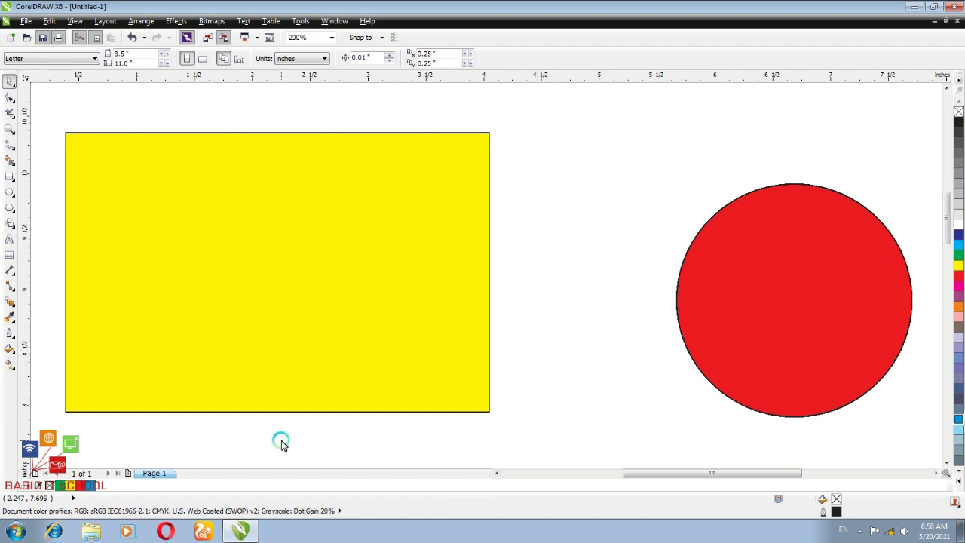
{"action": "left_click", "coordinate": [15, 309]}
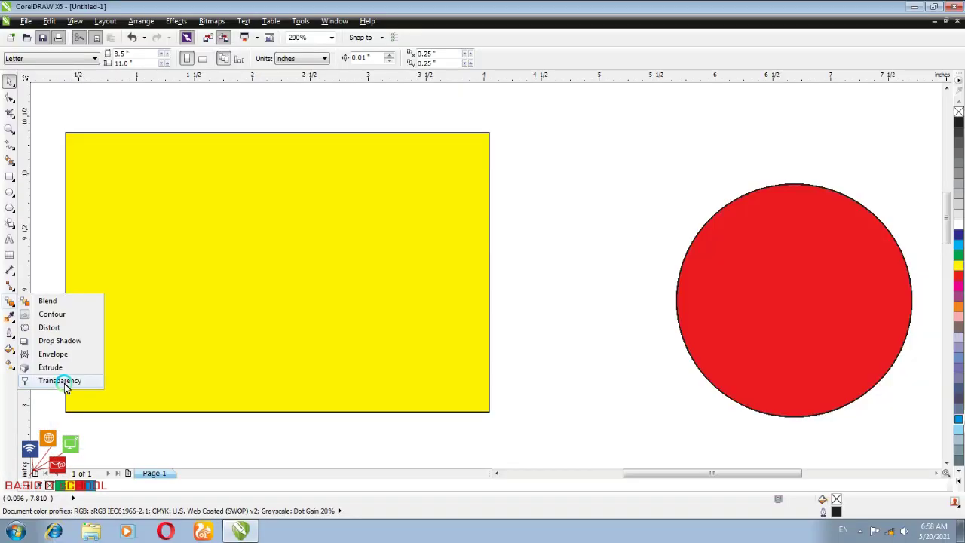
{"action": "left_click", "coordinate": [64, 383]}
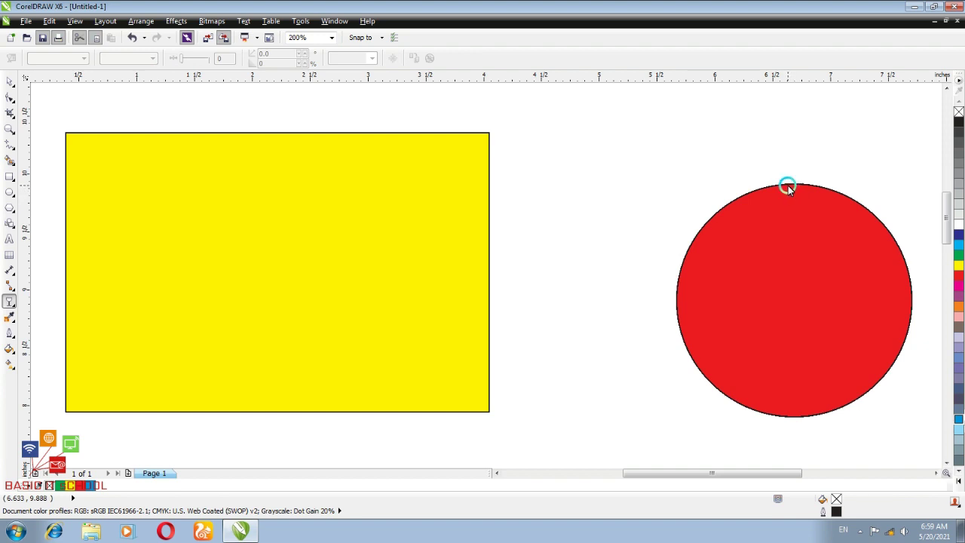
{"action": "left_click", "coordinate": [788, 187]}
{"action": "mouse_move", "coordinate": [788, 195]}
{"action": "left_mouse_down"}
{"action": "mouse_move", "coordinate": [794, 431]}
{"action": "mouse_move", "coordinate": [801, 261]}
{"action": "mouse_move", "coordinate": [791, 188]}
{"action": "mouse_move", "coordinate": [796, 469]}
{"action": "mouse_move", "coordinate": [798, 422]}
{"action": "left_mouse_up"}
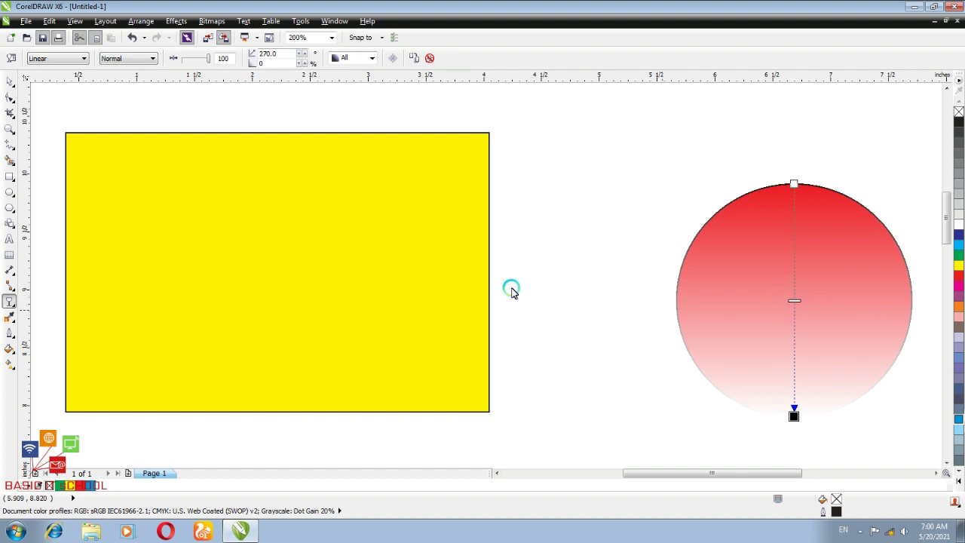
- Move the faded circle over the yellow rectangle to preview the transparency, and place it back beside the rectangle
{"action": "left_click", "coordinate": [10, 81]}
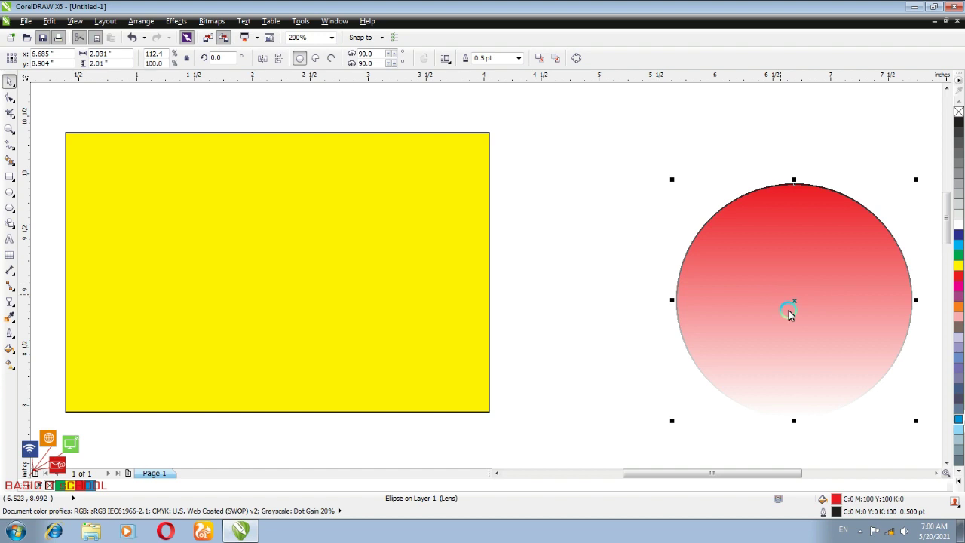
{"action": "left_click_drag", "start_coordinate": [797, 308], "coordinate": [294, 269]}
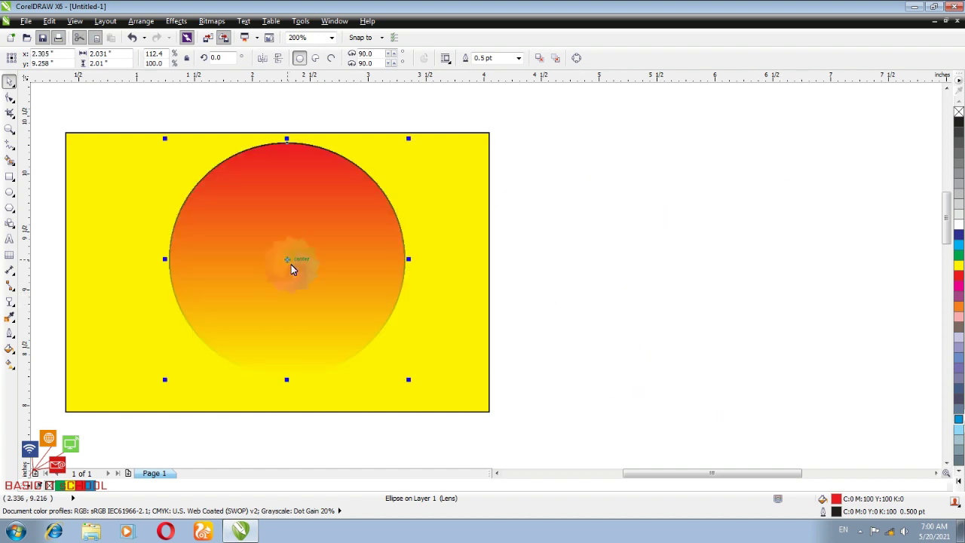
{"action": "left_click_drag", "start_coordinate": [292, 269], "coordinate": [705, 280]}
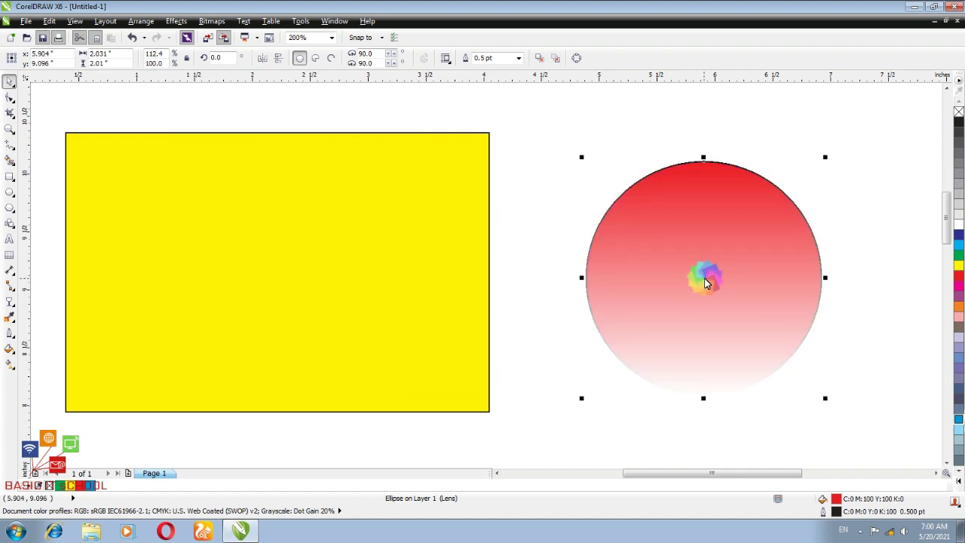
- Apply a top-to-bottom linear transparency to the yellow rectangle and shift its midpoint down and finally close to the top edge
{"action": "left_click", "coordinate": [269, 268]}
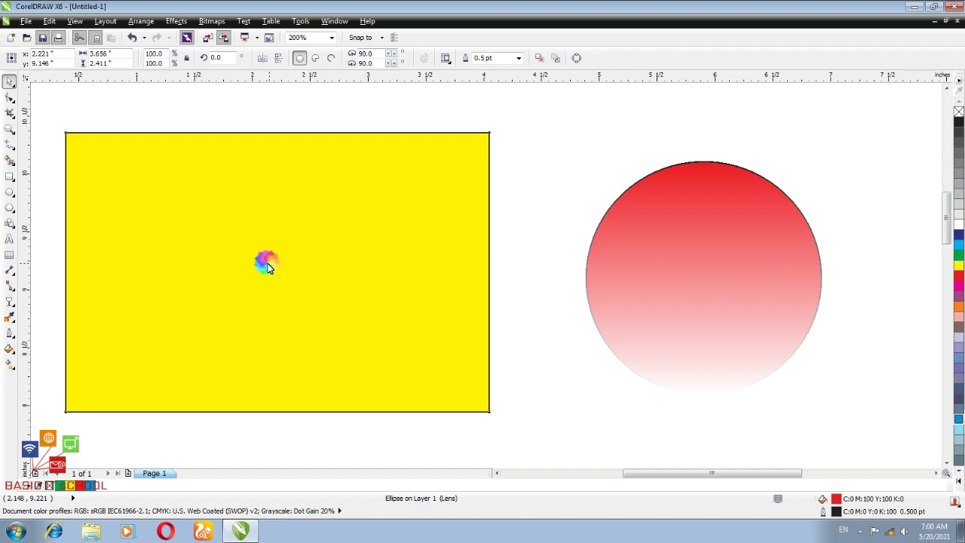
{"action": "left_click", "coordinate": [10, 300]}
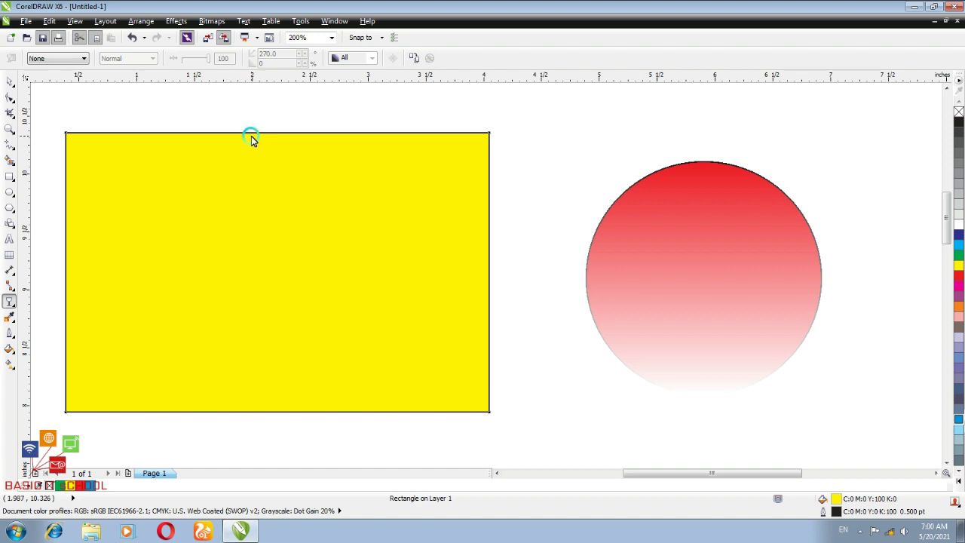
{"action": "left_click_drag", "start_coordinate": [251, 135], "coordinate": [259, 412]}
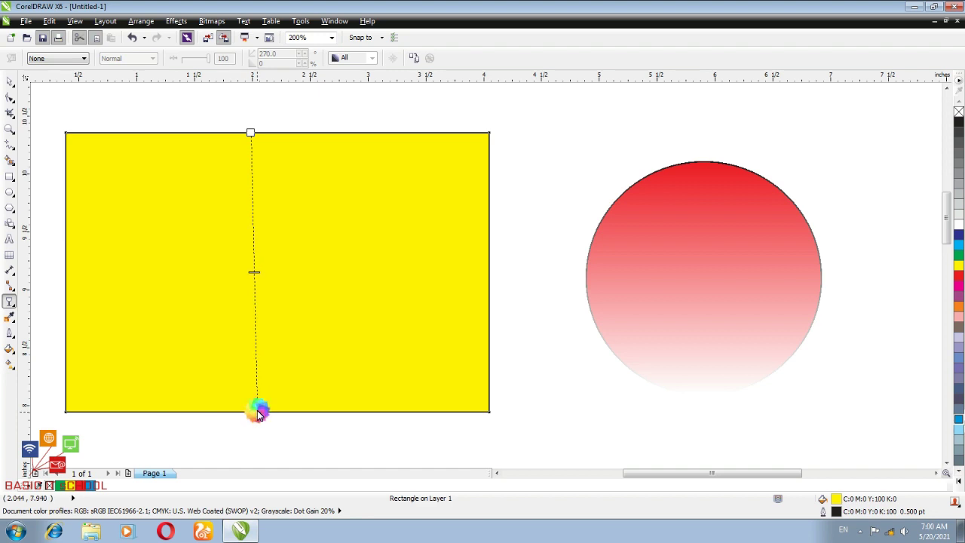
{"action": "left_click", "coordinate": [256, 410]}
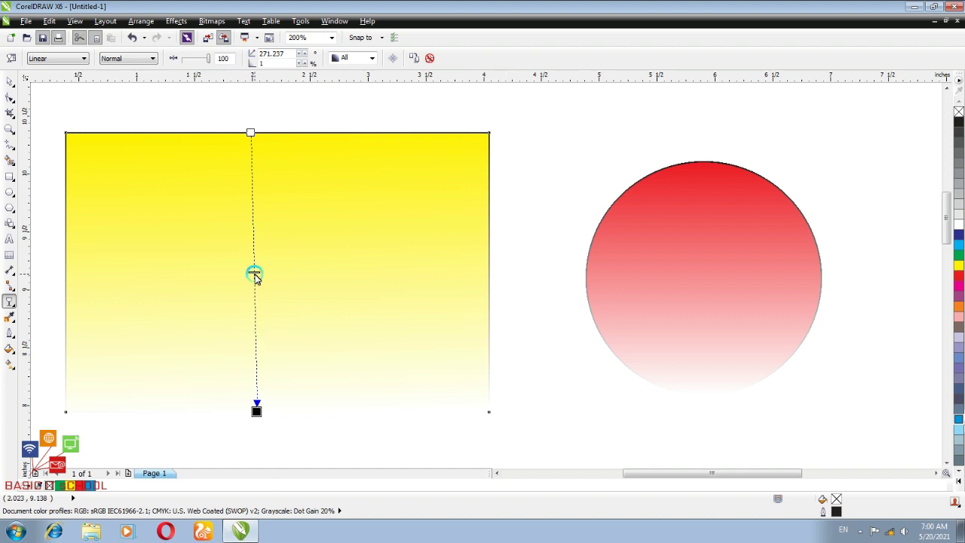
{"action": "left_click_drag", "start_coordinate": [254, 272], "coordinate": [256, 356]}
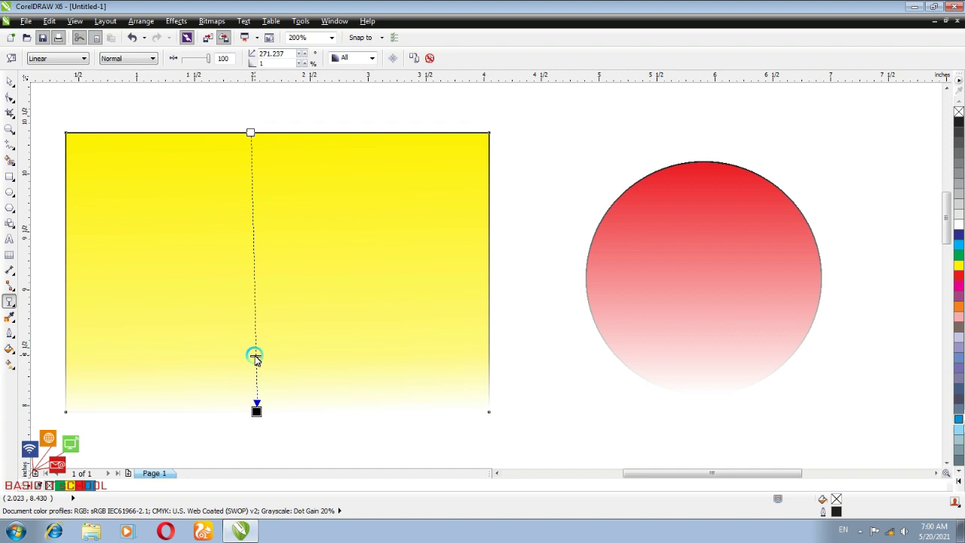
{"action": "left_click_drag", "start_coordinate": [254, 355], "coordinate": [270, 153]}
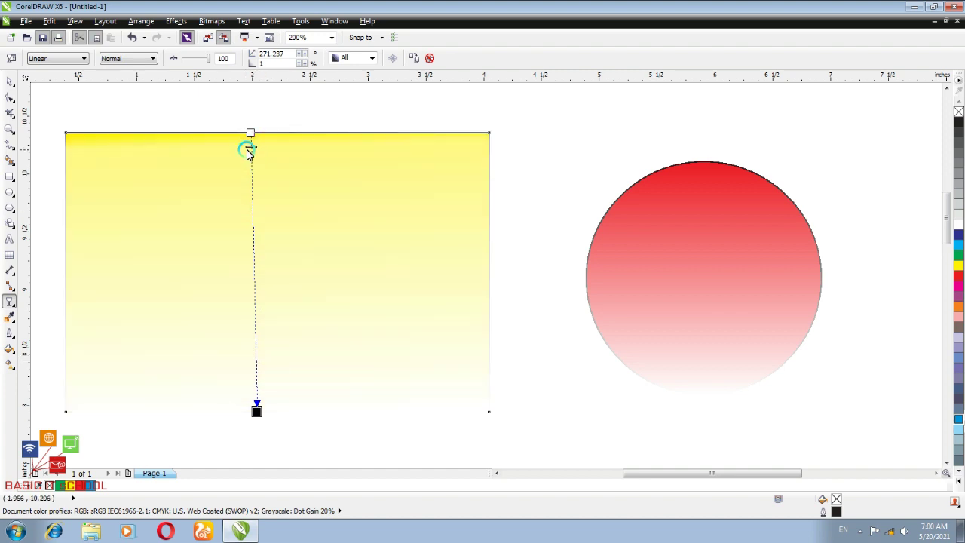
- Move the circle onto the faded rectangle, and undo both that move and the rectangle's transparency
{"action": "left_click", "coordinate": [9, 81]}
{"action": "left_click_drag", "start_coordinate": [594, 297], "coordinate": [224, 288]}
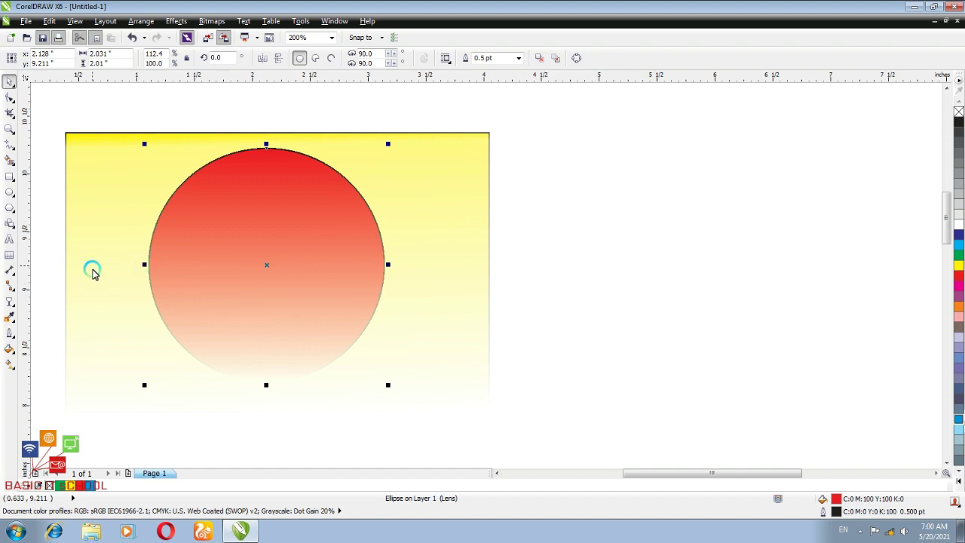
{"action": "key", "text": "ctrl+z"}
{"action": "left_click", "coordinate": [109, 286]}
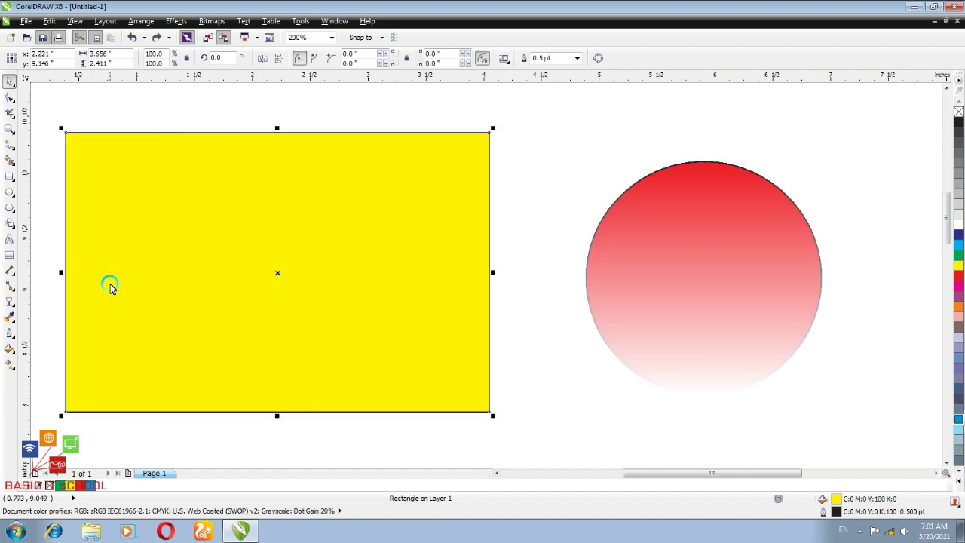
- Try the Uniform and Radial transparency types on the red circle
{"action": "left_click", "coordinate": [714, 276]}
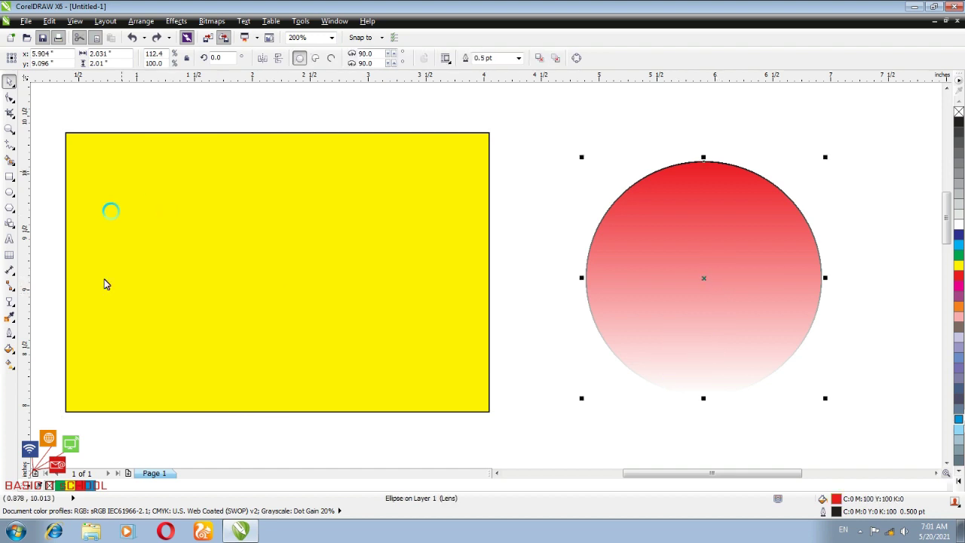
{"action": "left_click", "coordinate": [10, 301]}
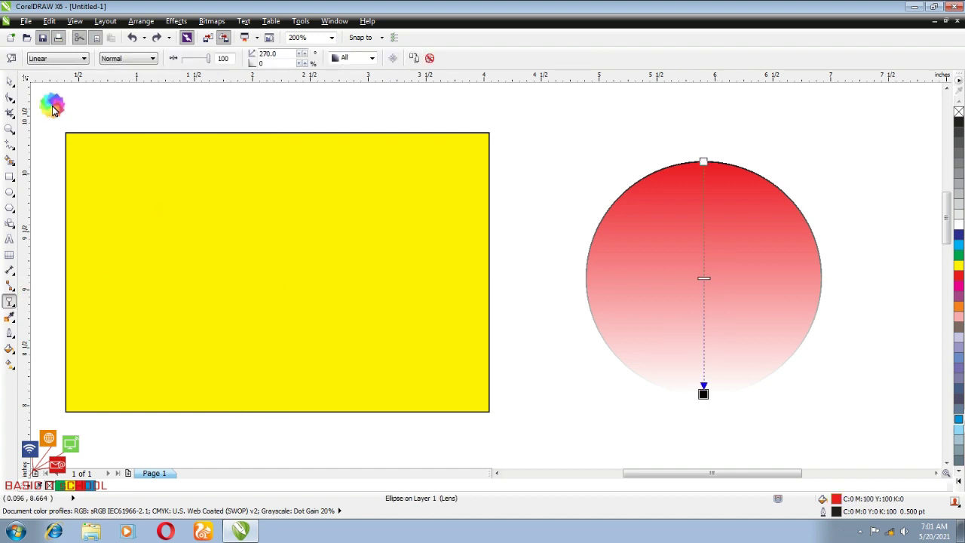
{"action": "left_click", "coordinate": [84, 59]}
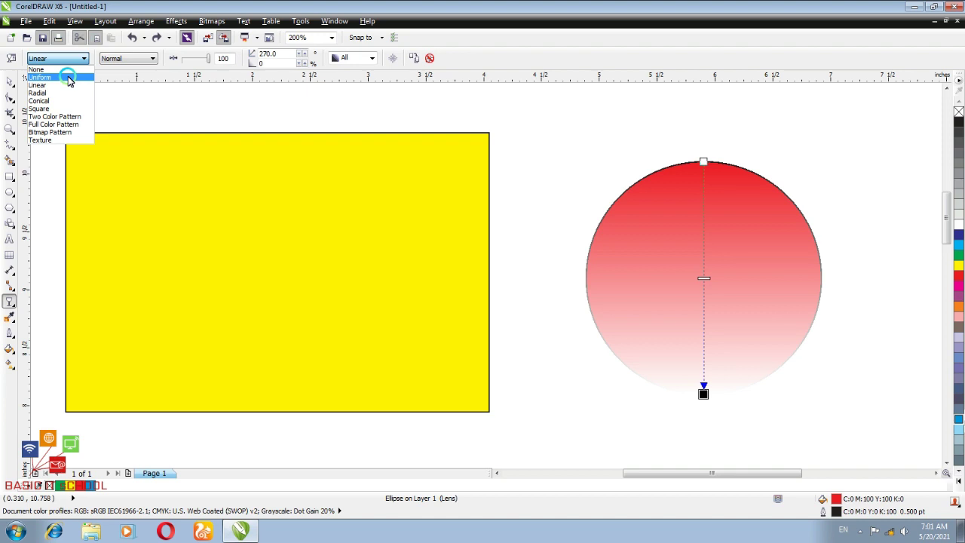
{"action": "left_click", "coordinate": [67, 78]}
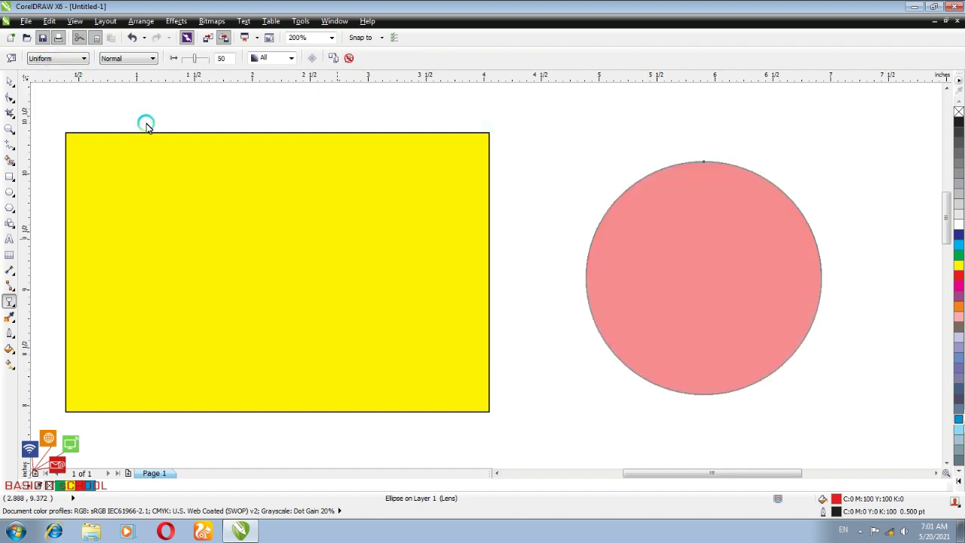
{"action": "left_click", "coordinate": [82, 60]}
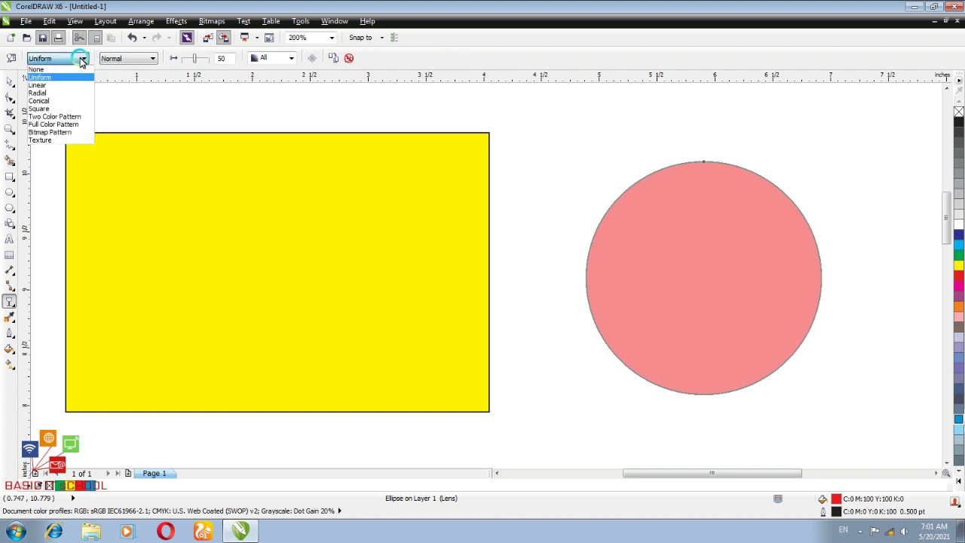
{"action": "left_click", "coordinate": [67, 92]}
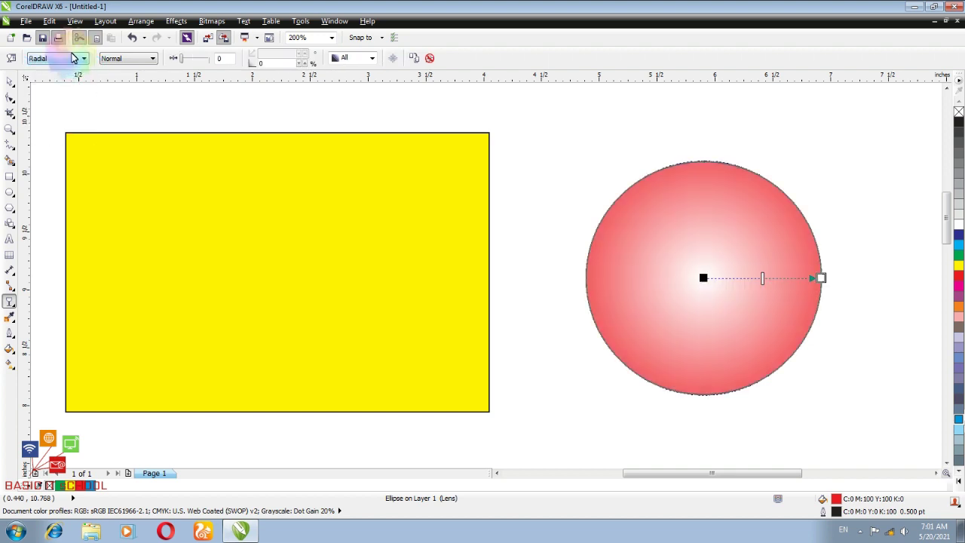
- Set the circle's transparency type to Linear, try a short fade near its center, and undo that fade
{"action": "left_click", "coordinate": [89, 59]}
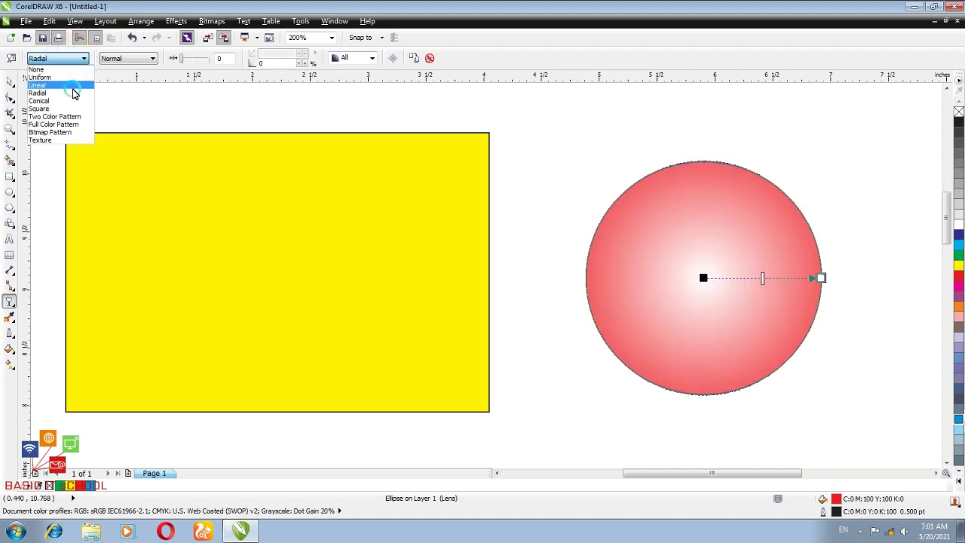
{"action": "left_click", "coordinate": [73, 86]}
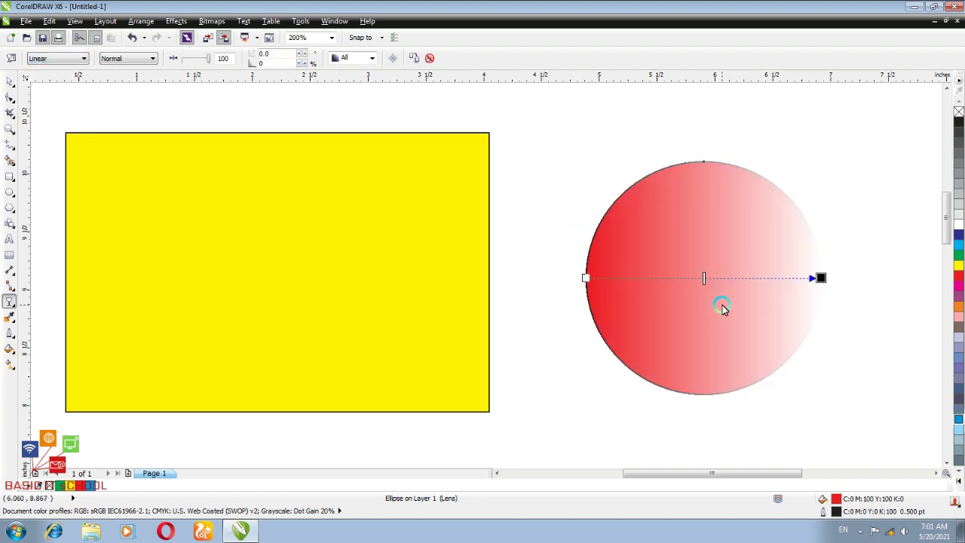
{"action": "left_click_drag", "start_coordinate": [721, 305], "coordinate": [695, 308]}
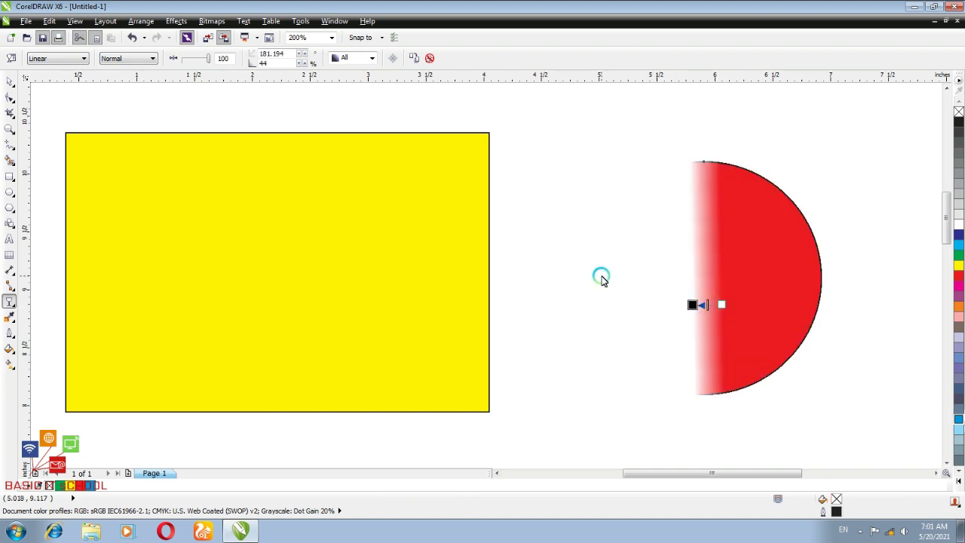
{"action": "key", "text": "ctrl+z"}
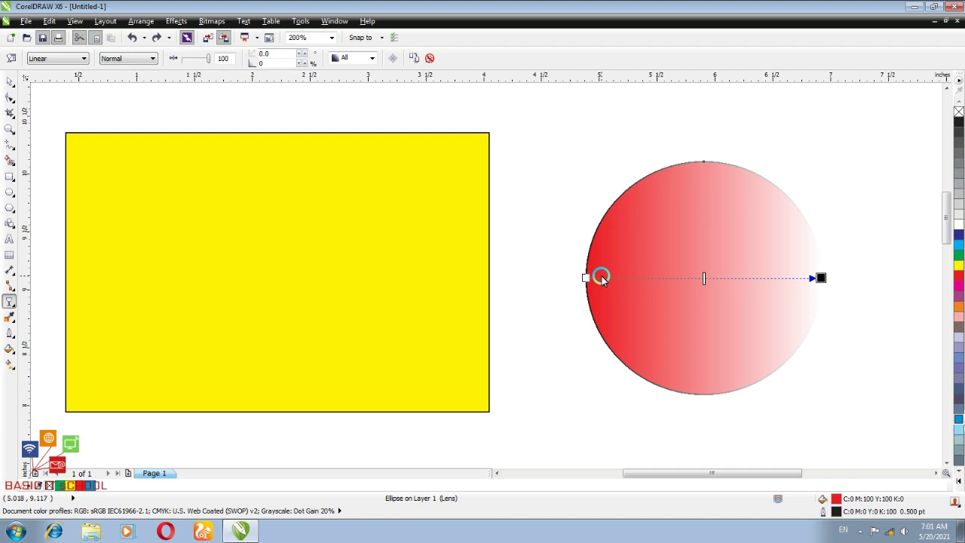
- Set the circle's transparency type to Radial and swing the gradient's outer end up to the circle's top edge
{"action": "left_click", "coordinate": [84, 59]}
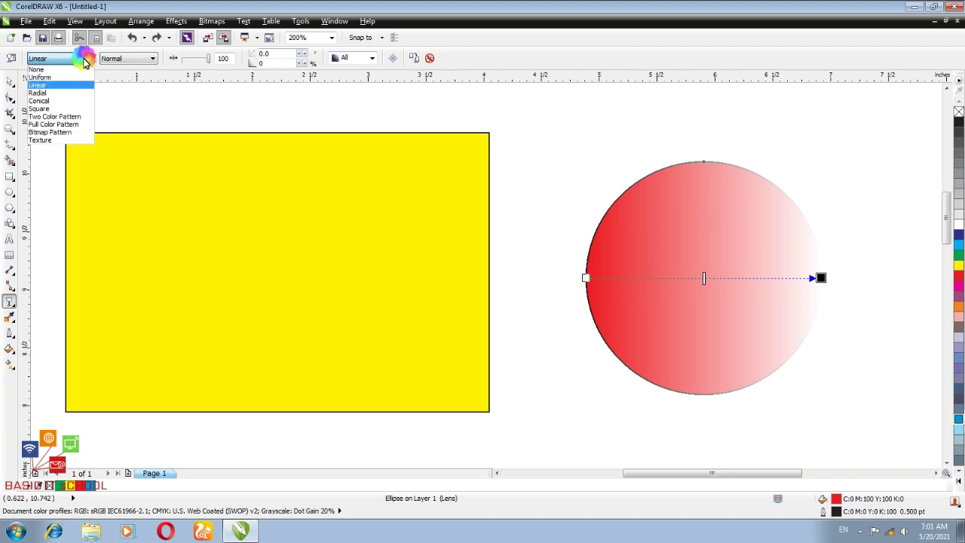
{"action": "left_click", "coordinate": [67, 92]}
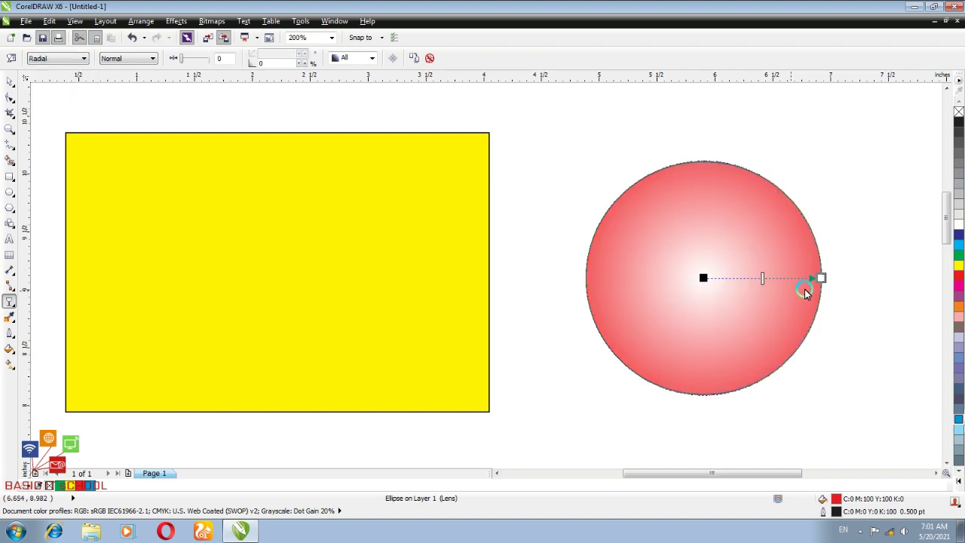
{"action": "mouse_move", "coordinate": [819, 280]}
{"action": "left_mouse_down"}
{"action": "mouse_move", "coordinate": [779, 218]}
{"action": "mouse_move", "coordinate": [700, 177]}
{"action": "mouse_move", "coordinate": [698, 164]}
{"action": "mouse_move", "coordinate": [708, 170]}
{"action": "left_mouse_up"}
{"action": "left_click", "coordinate": [750, 294]}
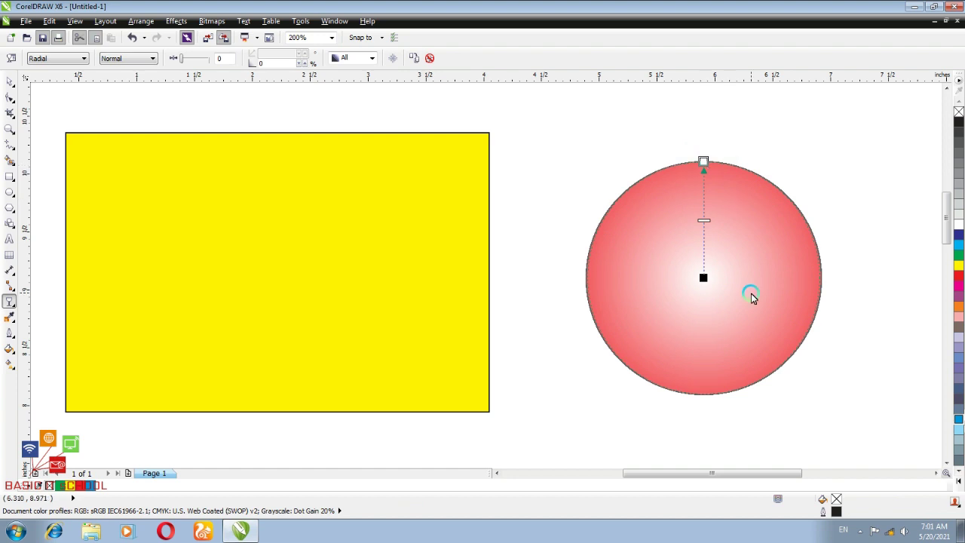
- Try the Conical and Square transparency types on the red circle
{"action": "left_click", "coordinate": [138, 89]}
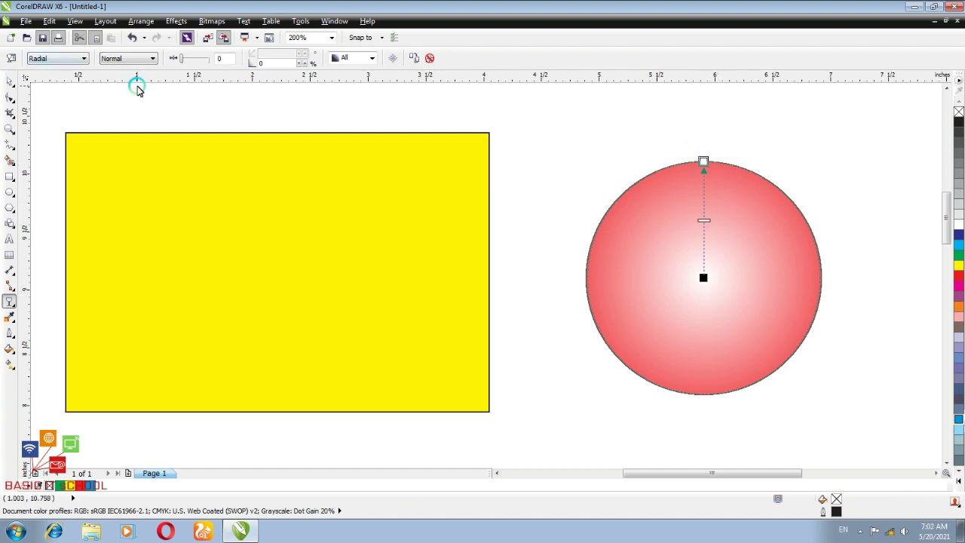
{"action": "left_click", "coordinate": [78, 58]}
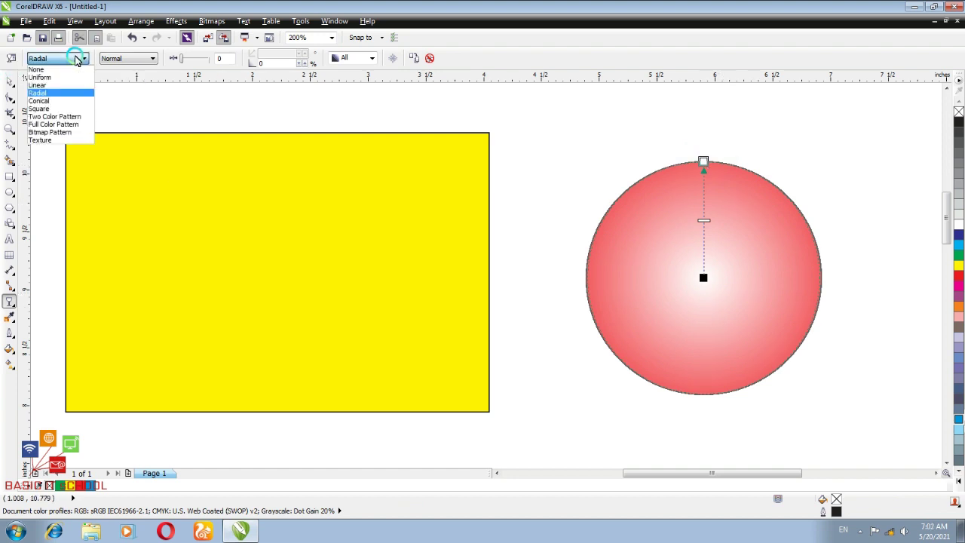
{"action": "left_click", "coordinate": [76, 100]}
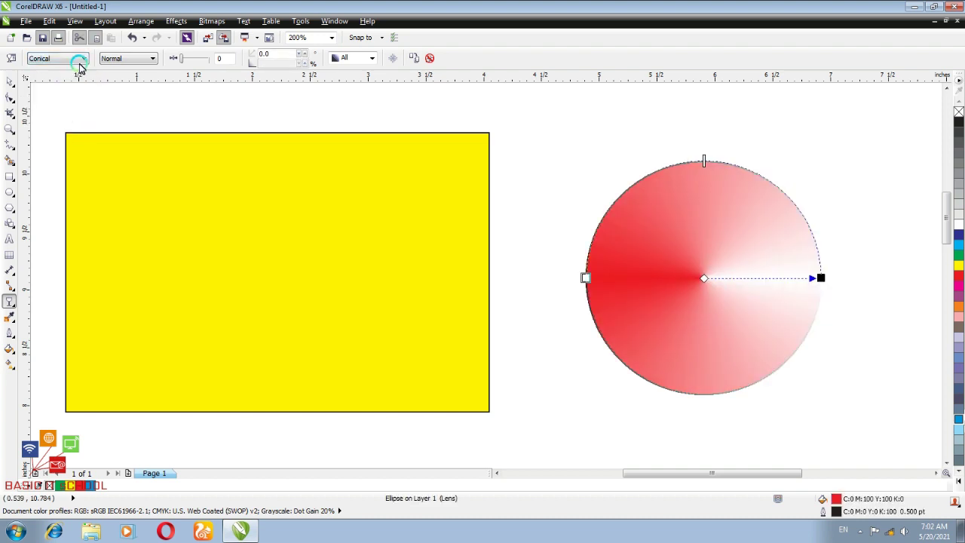
{"action": "left_click", "coordinate": [81, 60]}
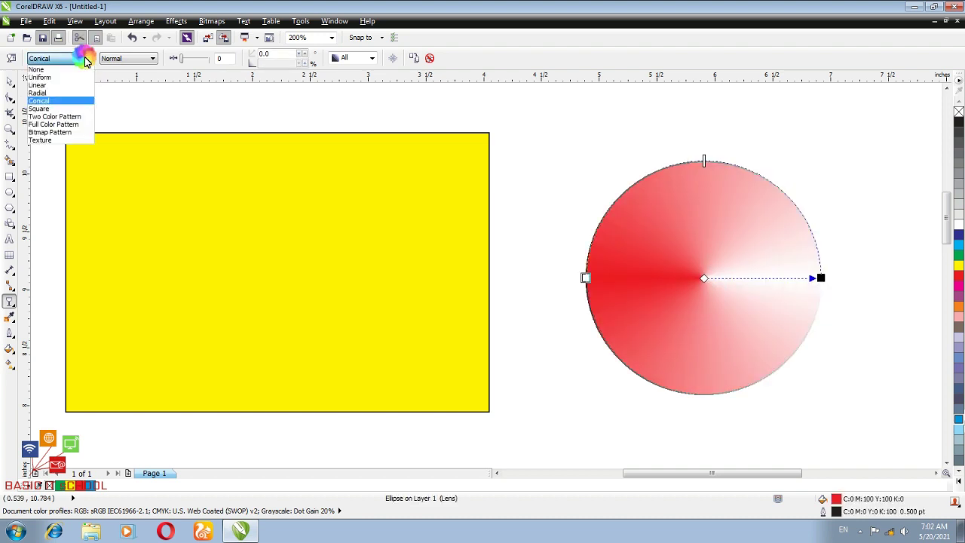
{"action": "left_click", "coordinate": [78, 109]}
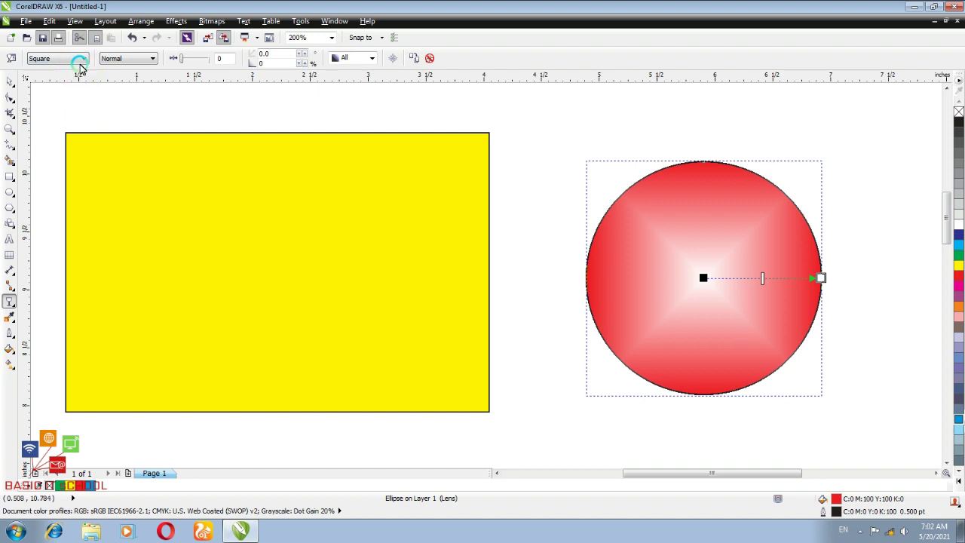
- Set the circle's transparency type to Two Color Pattern and shrink the pattern tile to a grid of small dots
{"action": "left_click", "coordinate": [80, 59]}
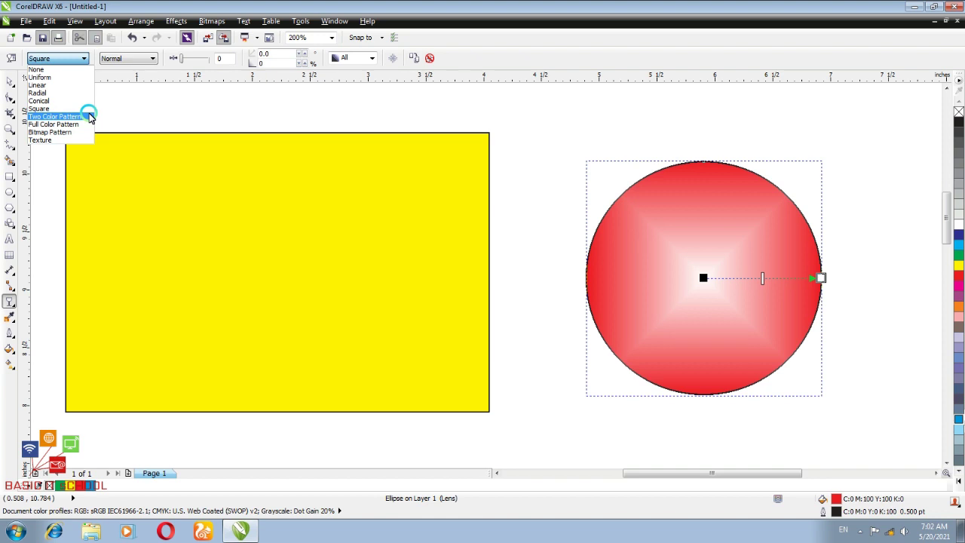
{"action": "left_click", "coordinate": [88, 116]}
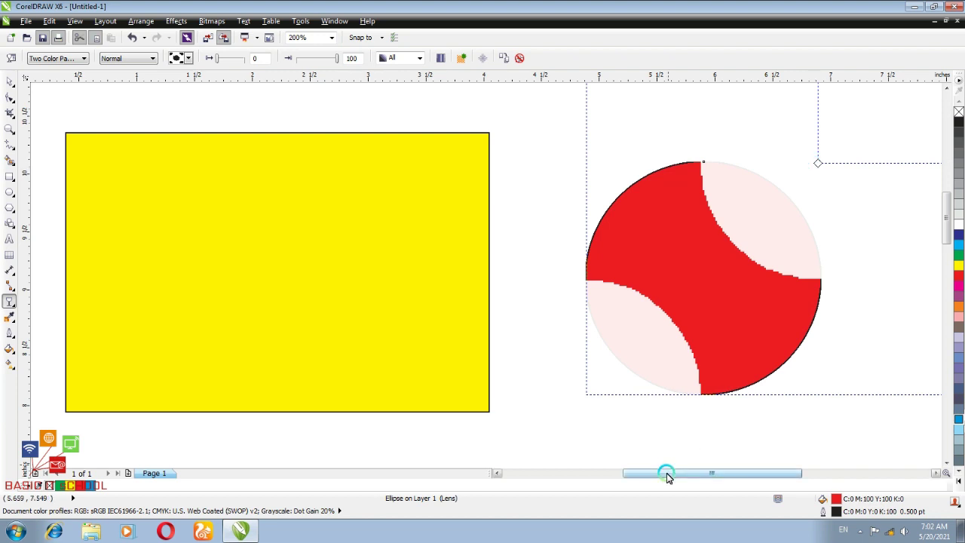
{"action": "left_click_drag", "start_coordinate": [666, 477], "coordinate": [709, 488]}
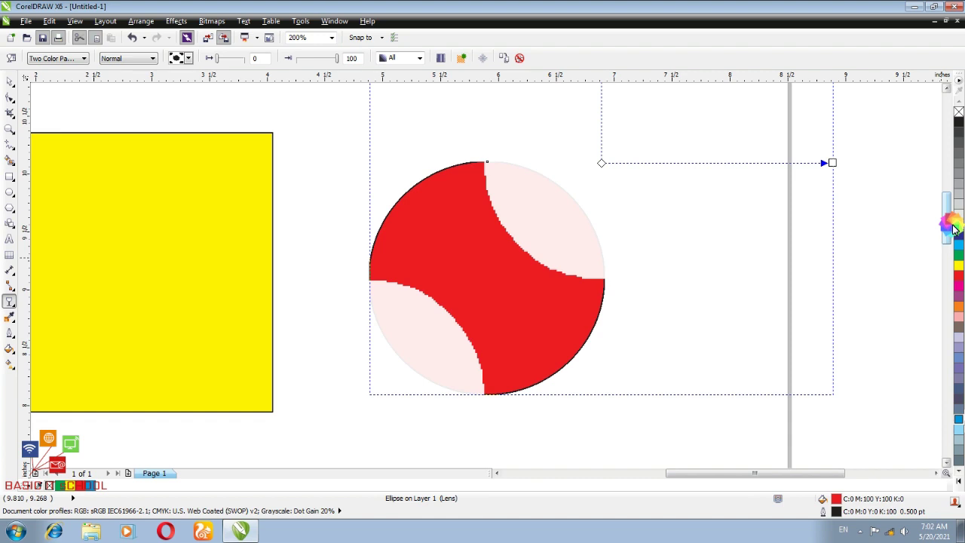
{"action": "mouse_move", "coordinate": [951, 226]}
{"action": "left_mouse_down"}
{"action": "mouse_move", "coordinate": [949, 203]}
{"action": "mouse_move", "coordinate": [949, 218]}
{"action": "left_mouse_up"}
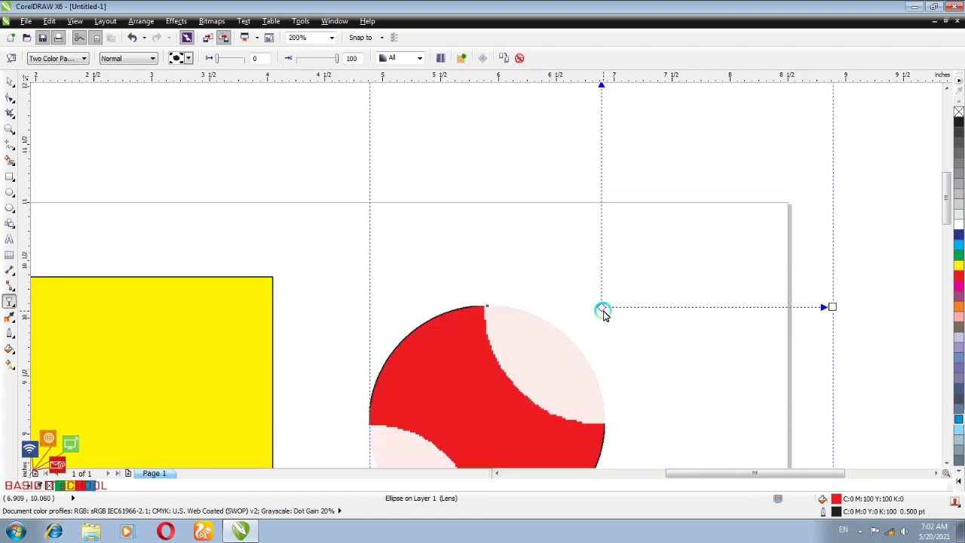
{"action": "left_click_drag", "start_coordinate": [603, 311], "coordinate": [626, 318]}
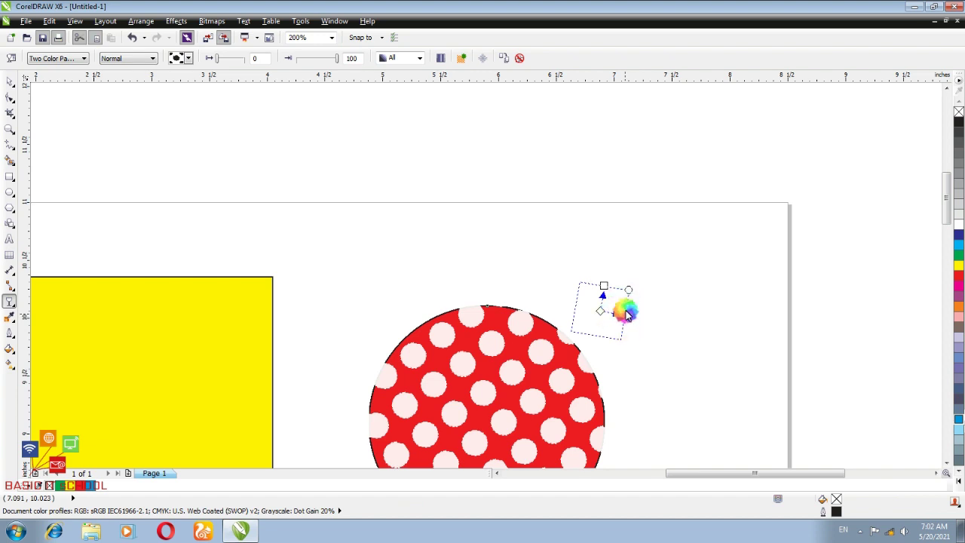
- Skew the dot pattern into slanted ovals, vary the tile's width and height, and narrow it back to small dots
{"action": "left_click_drag", "start_coordinate": [626, 314], "coordinate": [637, 281]}
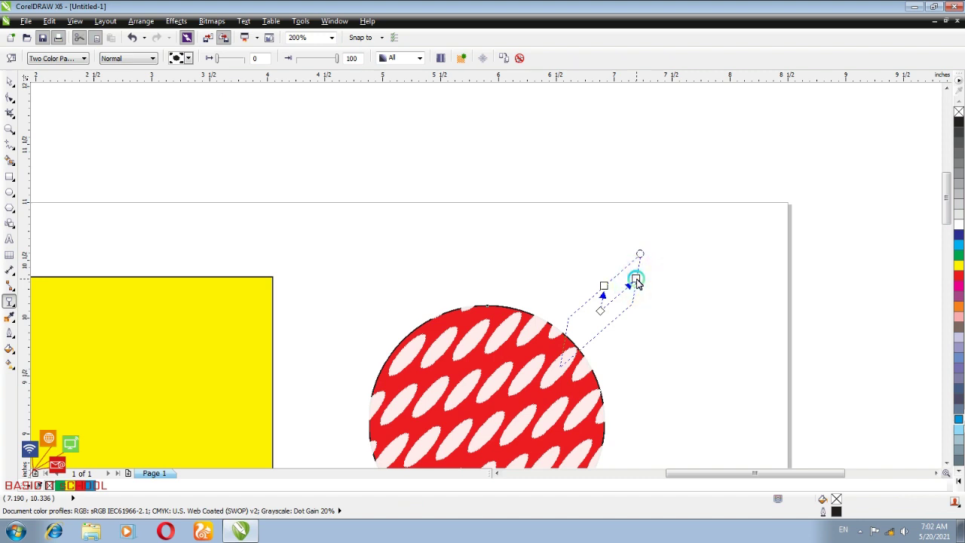
{"action": "left_click_drag", "start_coordinate": [637, 282], "coordinate": [661, 303]}
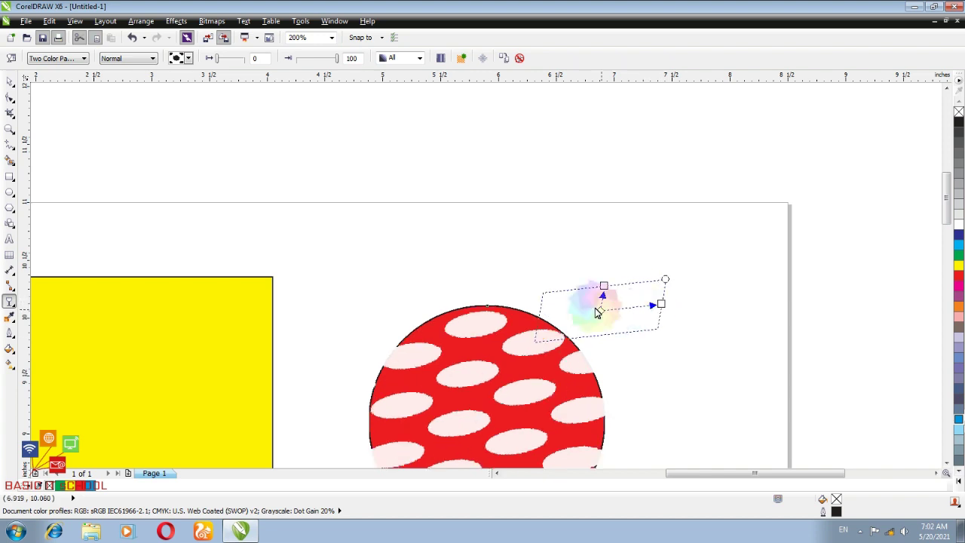
{"action": "left_click_drag", "start_coordinate": [603, 284], "coordinate": [607, 261]}
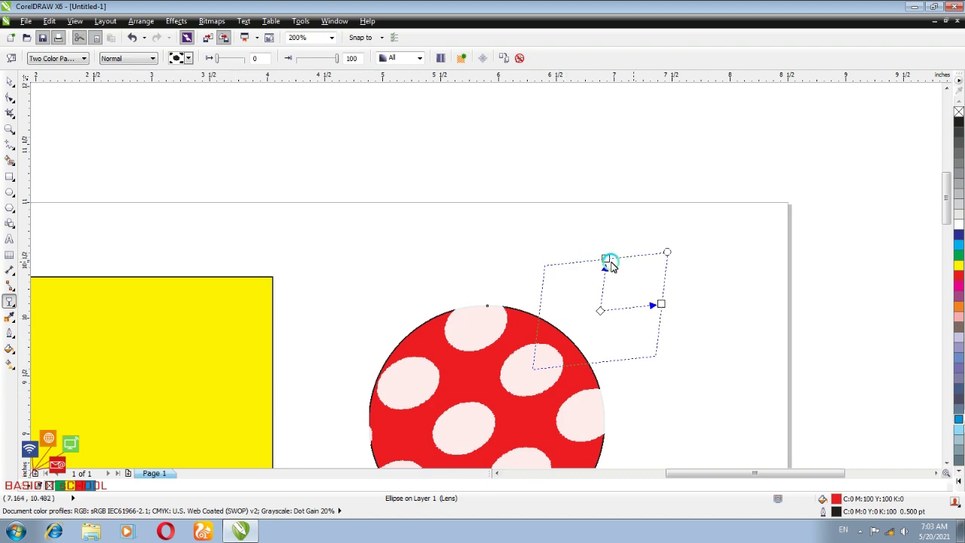
{"action": "left_click_drag", "start_coordinate": [605, 260], "coordinate": [603, 293]}
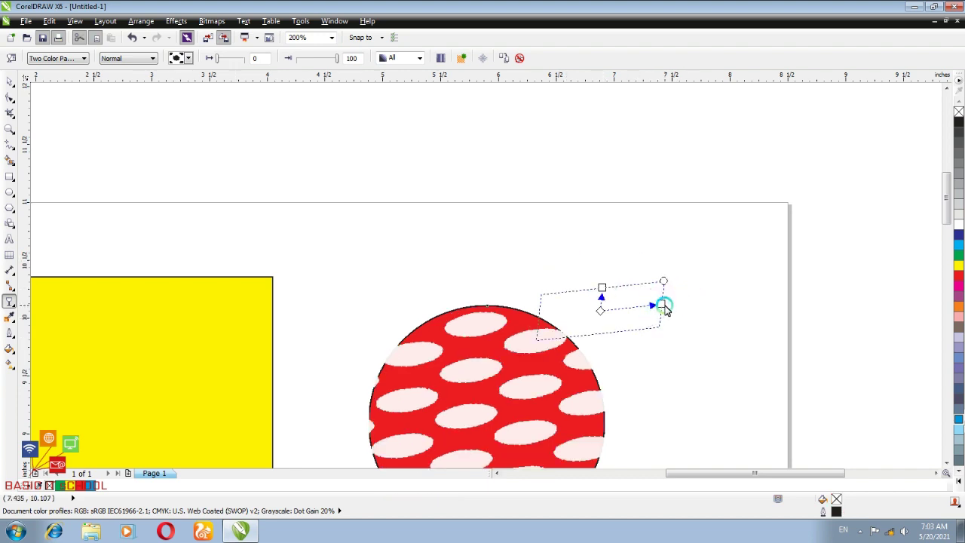
{"action": "left_click_drag", "start_coordinate": [661, 304], "coordinate": [612, 308]}
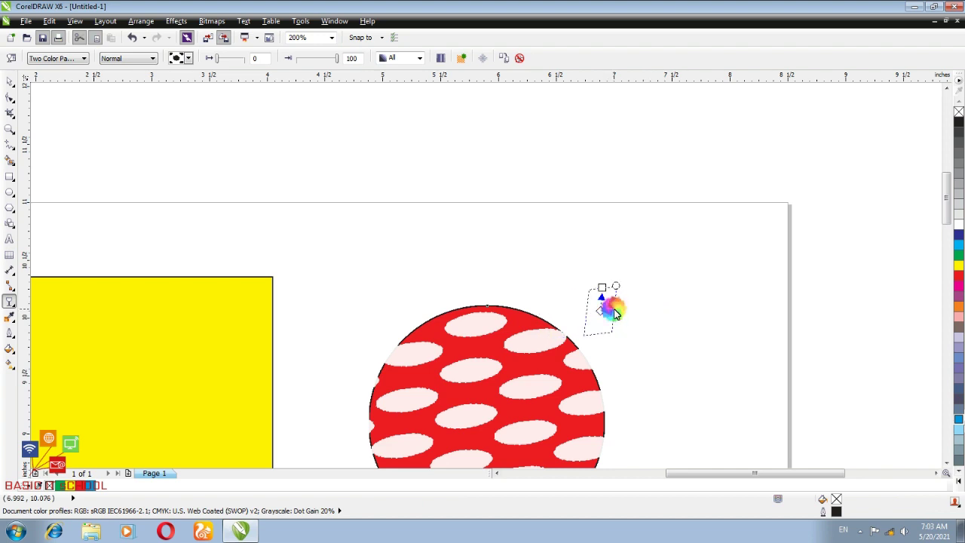
{"action": "left_click_drag", "start_coordinate": [613, 310], "coordinate": [619, 311]}
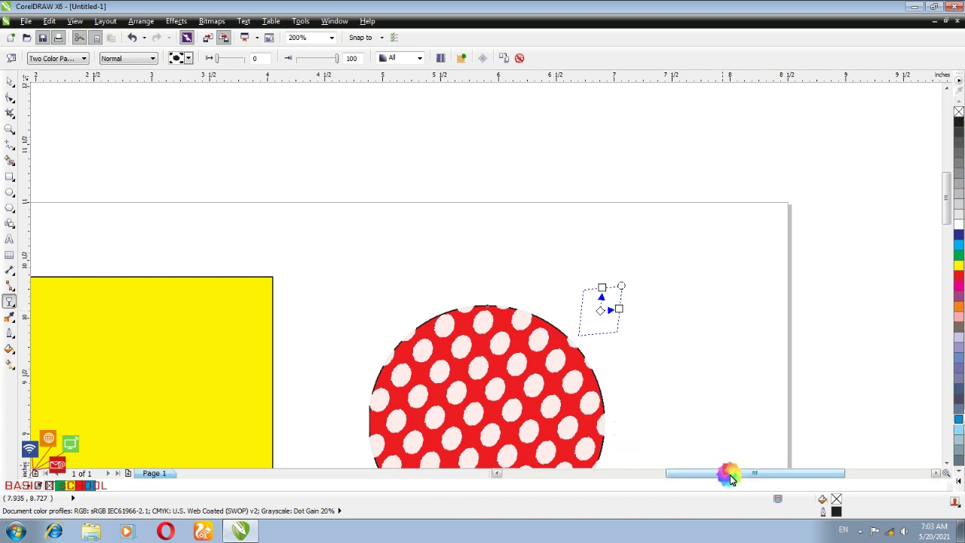
- Enlarge the dot pattern tile in height and width until only a few large dots cover the circle
{"action": "left_click_drag", "start_coordinate": [730, 475], "coordinate": [722, 475]}
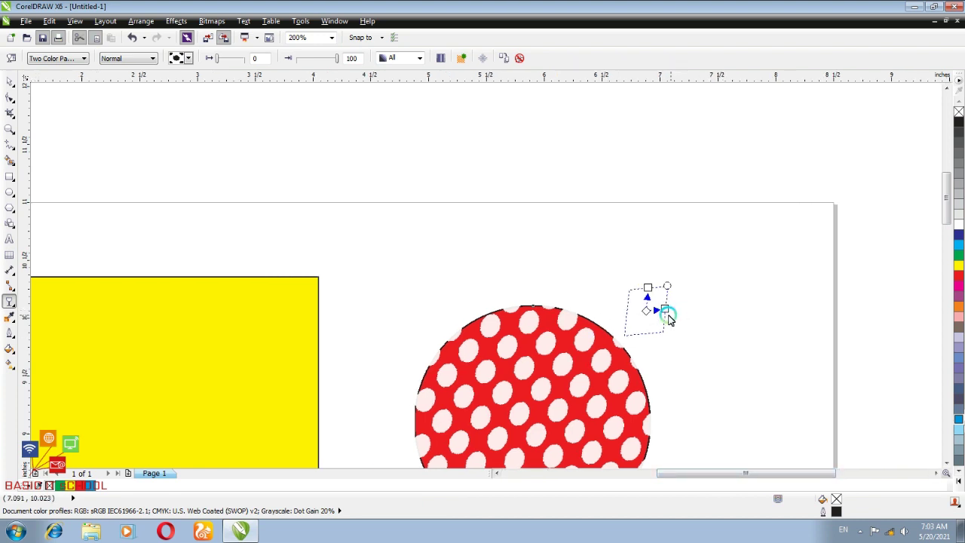
{"action": "left_click_drag", "start_coordinate": [666, 317], "coordinate": [654, 193]}
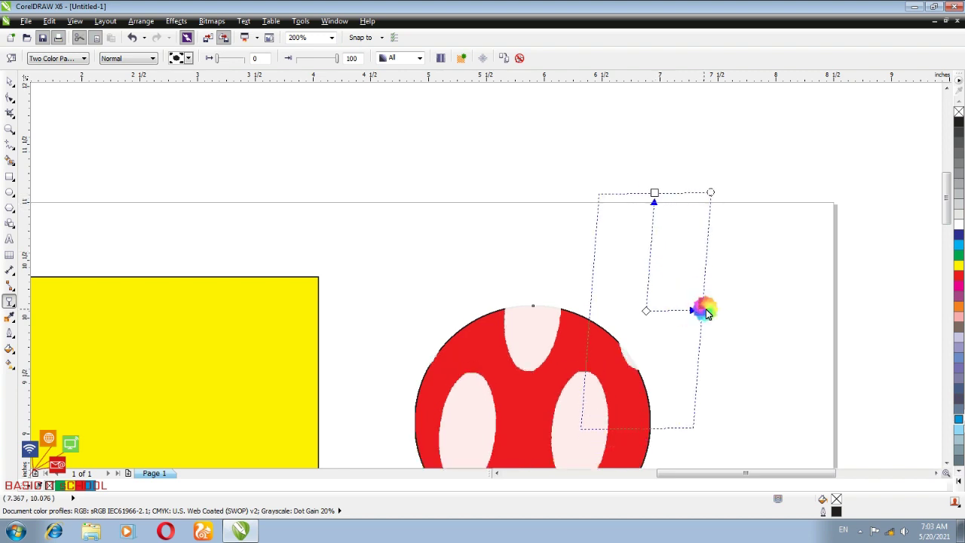
{"action": "left_click_drag", "start_coordinate": [702, 308], "coordinate": [736, 311]}
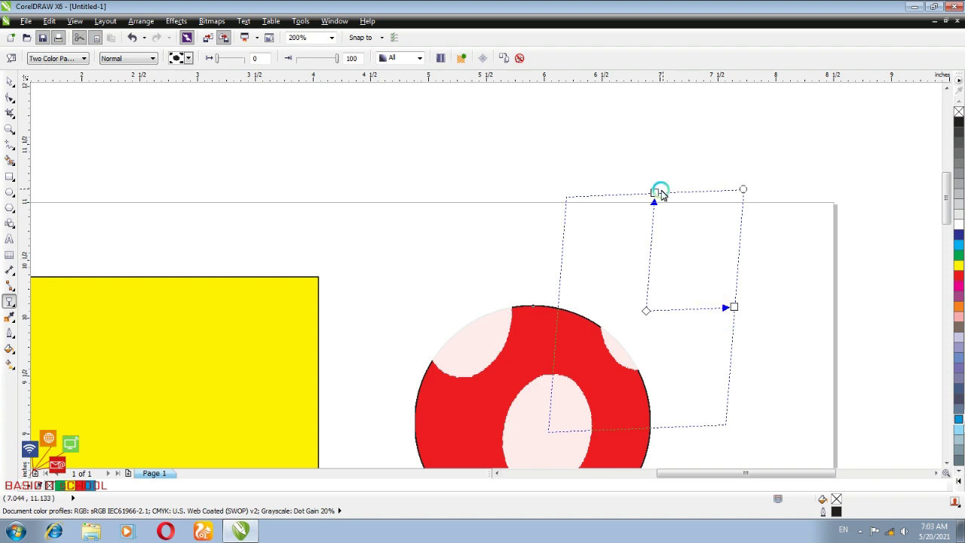
{"action": "left_click_drag", "start_coordinate": [654, 193], "coordinate": [653, 180]}
{"action": "left_click_drag", "start_coordinate": [735, 309], "coordinate": [823, 323]}
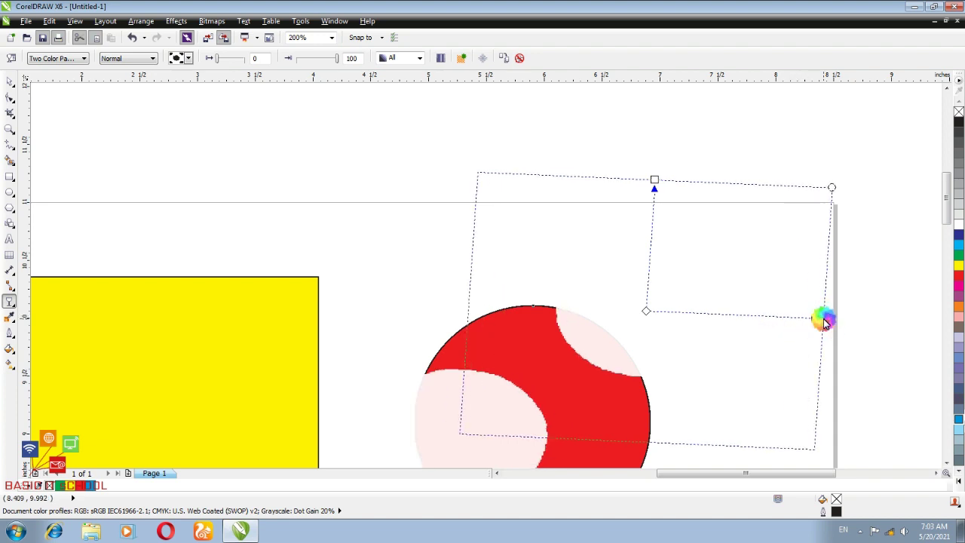
- Move the patterned circle onto the yellow rectangle and back off to the rectangle's right side
{"action": "left_click", "coordinate": [10, 81]}
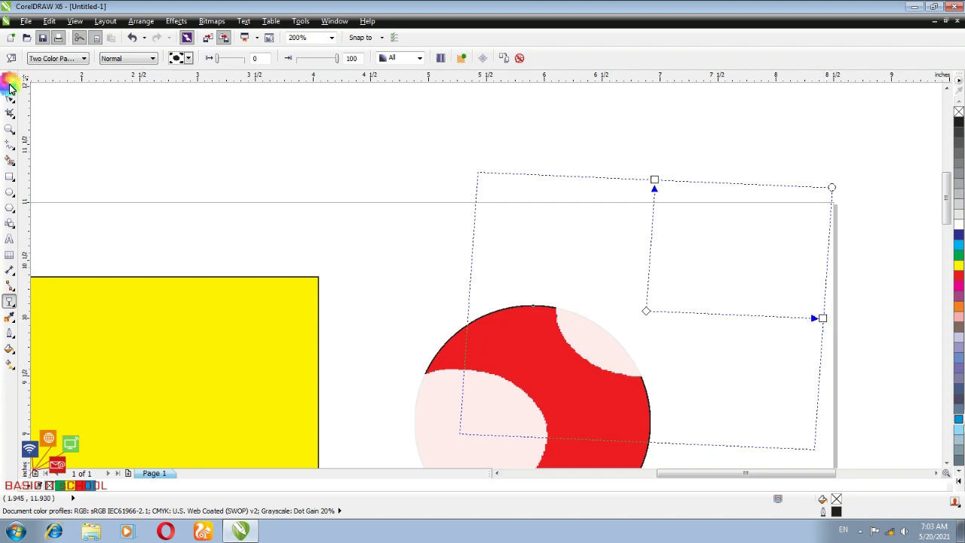
{"action": "left_click_drag", "start_coordinate": [539, 423], "coordinate": [188, 400]}
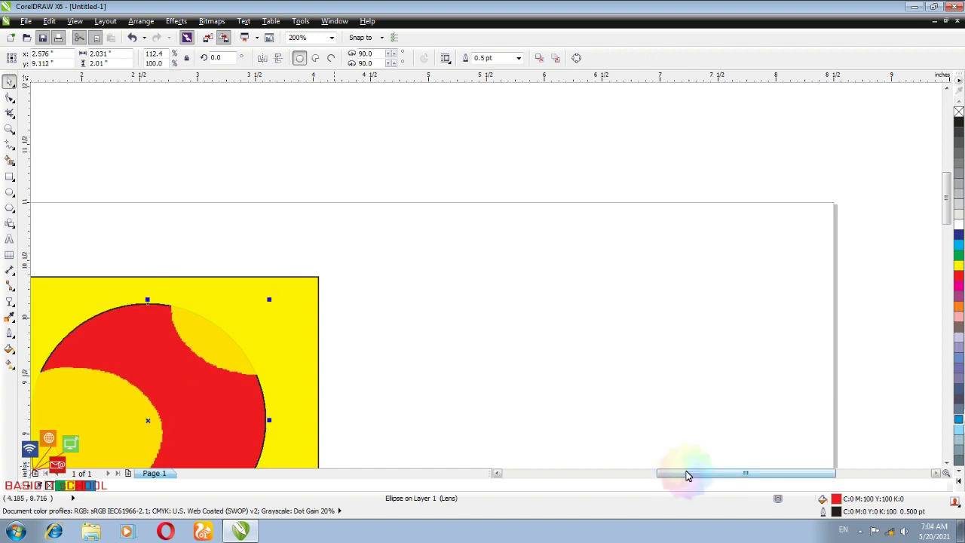
{"action": "left_click_drag", "start_coordinate": [682, 473], "coordinate": [625, 496]}
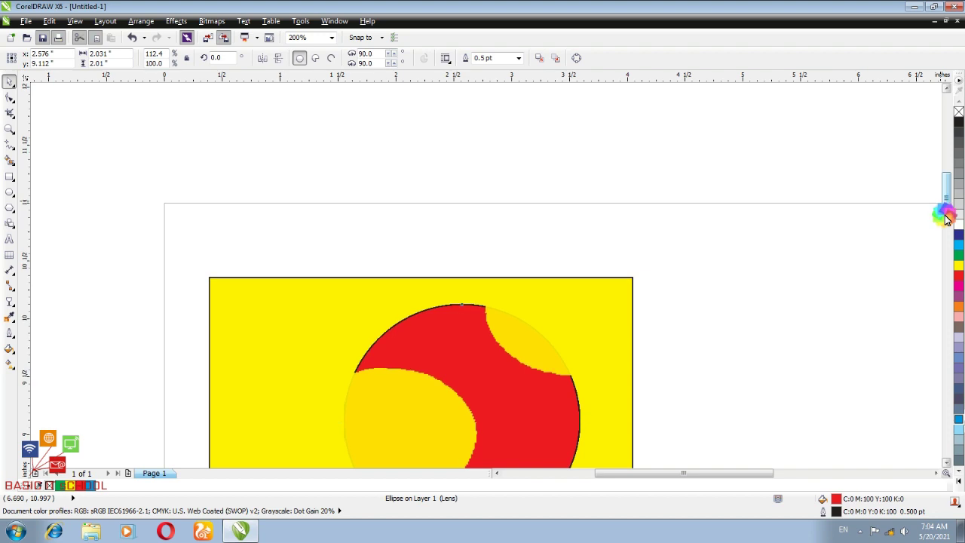
{"action": "scroll", "coordinate": [947, 218], "scroll_direction": "down", "scroll_amount": 1}
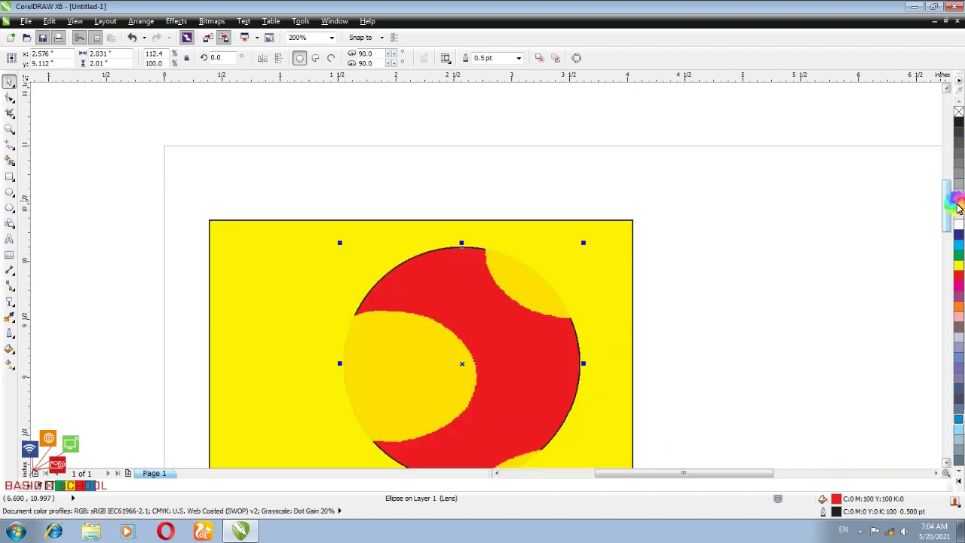
{"action": "left_click_drag", "start_coordinate": [520, 344], "coordinate": [838, 355]}
{"action": "left_click_drag", "start_coordinate": [668, 475], "coordinate": [699, 475]}
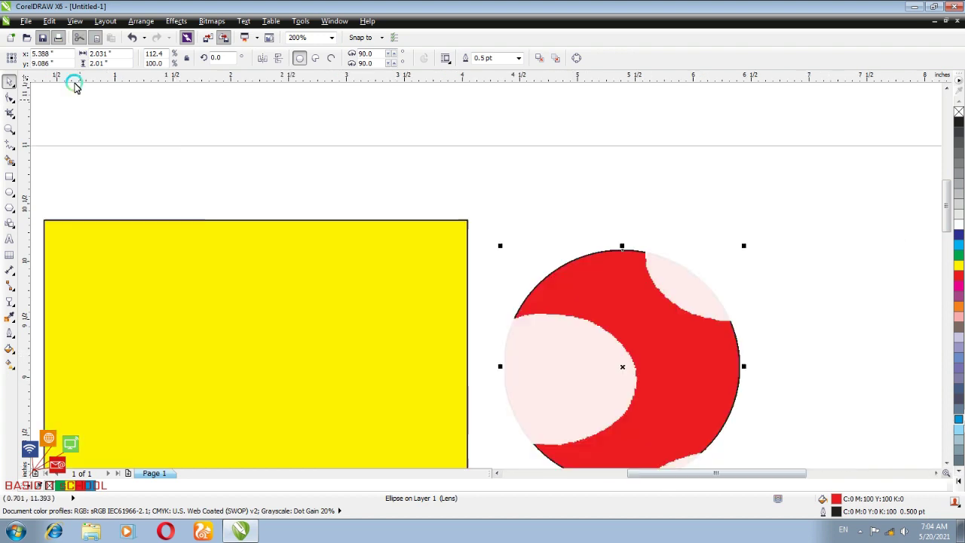
- Set the circle's transparency type to Bitmap Pattern and shrink the tile in height and width for small repeating flowers
{"action": "left_click", "coordinate": [10, 302]}
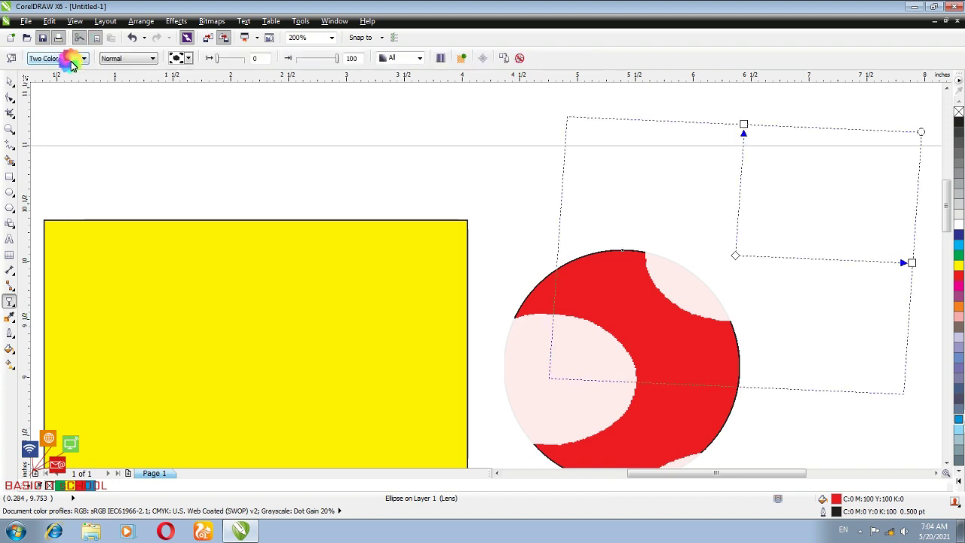
{"action": "left_click", "coordinate": [71, 64]}
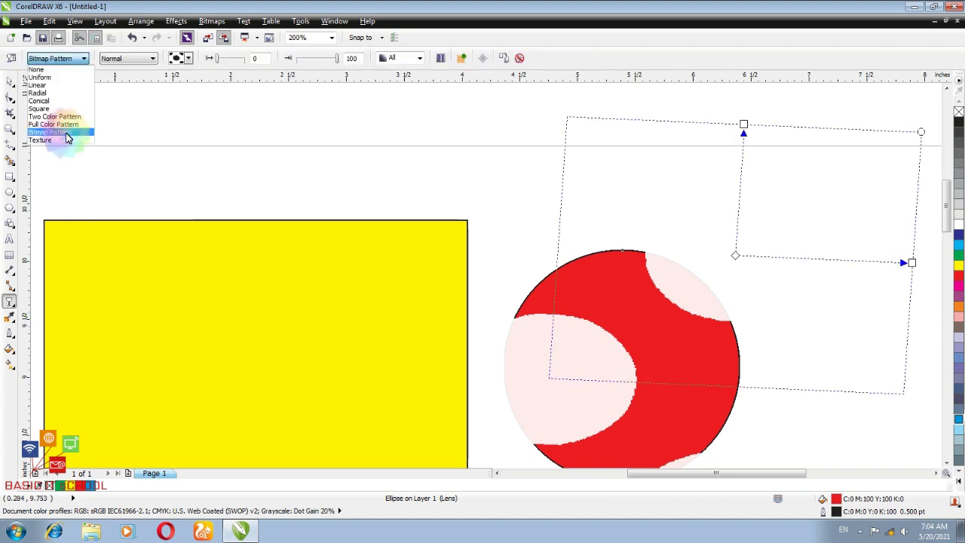
{"action": "left_click", "coordinate": [64, 133]}
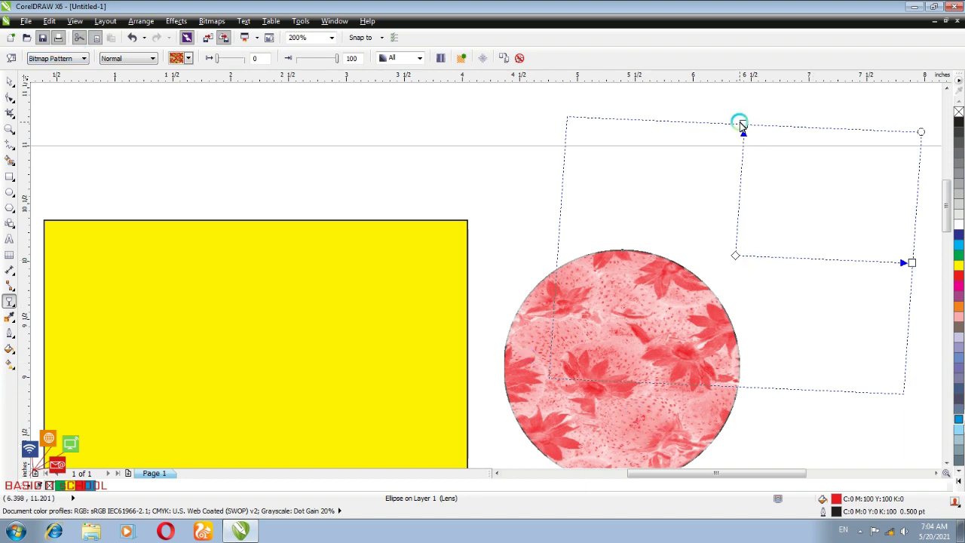
{"action": "left_click_drag", "start_coordinate": [741, 124], "coordinate": [738, 156]}
{"action": "left_click_drag", "start_coordinate": [738, 192], "coordinate": [738, 219]}
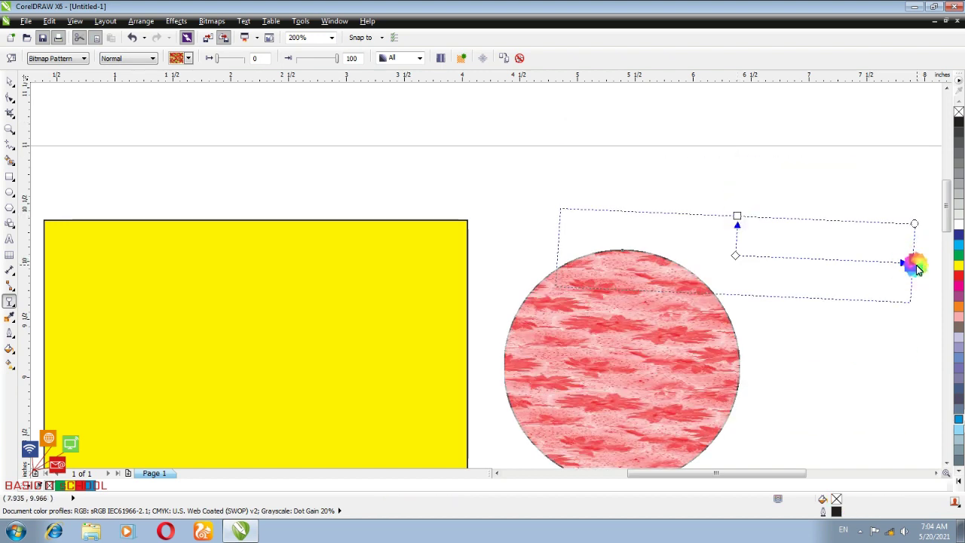
{"action": "left_click_drag", "start_coordinate": [915, 265], "coordinate": [784, 253]}
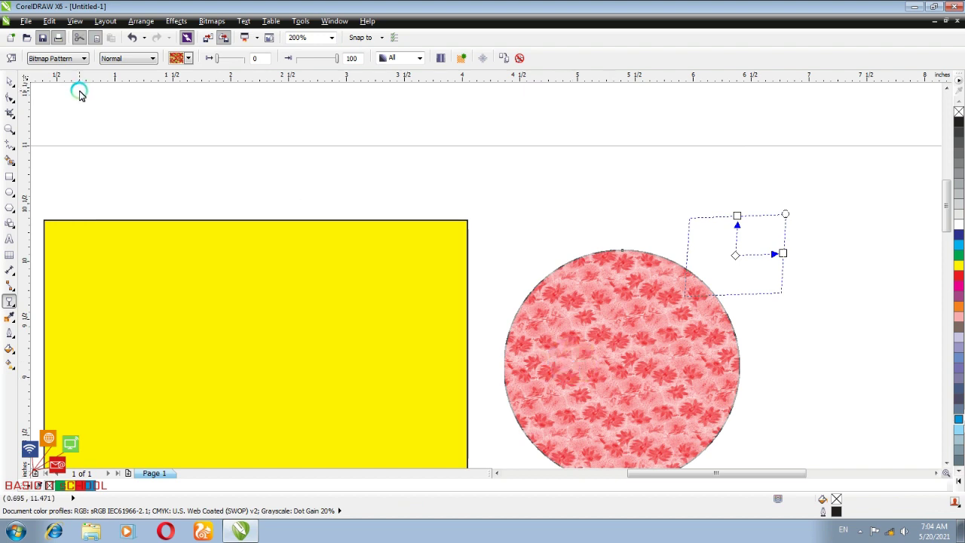
- Change the circle's transparency type to Texture
{"action": "left_click", "coordinate": [82, 58]}
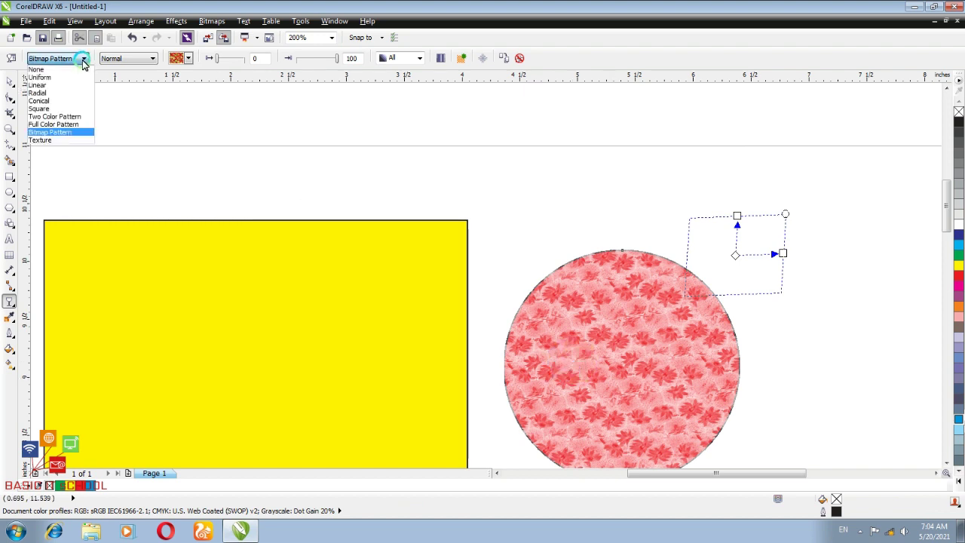
{"action": "left_click", "coordinate": [41, 140]}
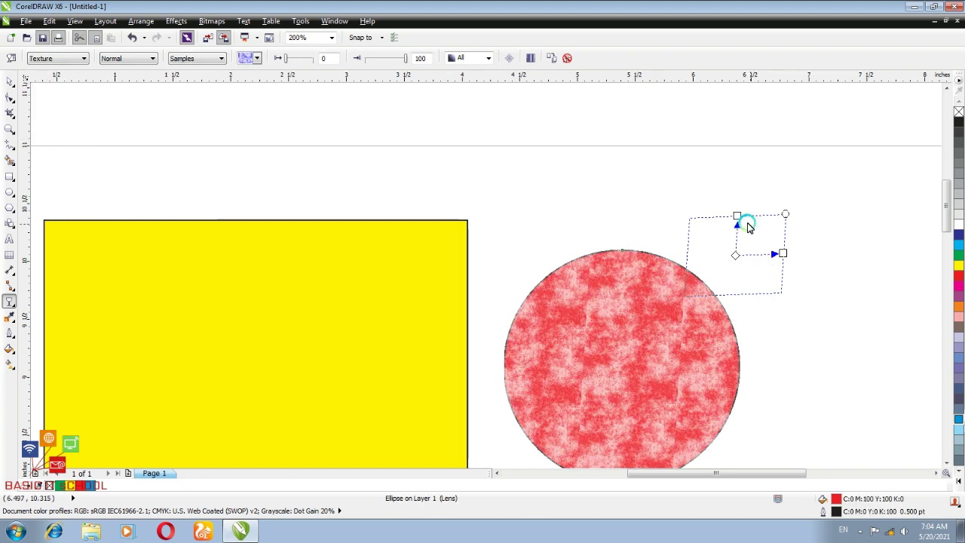
- Stretch the texture transparency tile on the red circle in both height and width
{"action": "left_click_drag", "start_coordinate": [739, 223], "coordinate": [737, 185]}
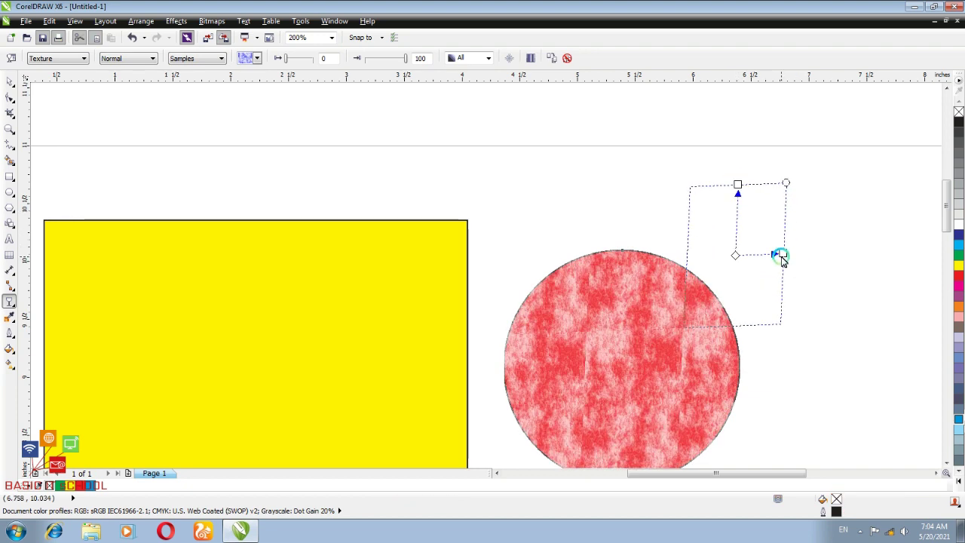
{"action": "left_click_drag", "start_coordinate": [785, 256], "coordinate": [852, 256]}
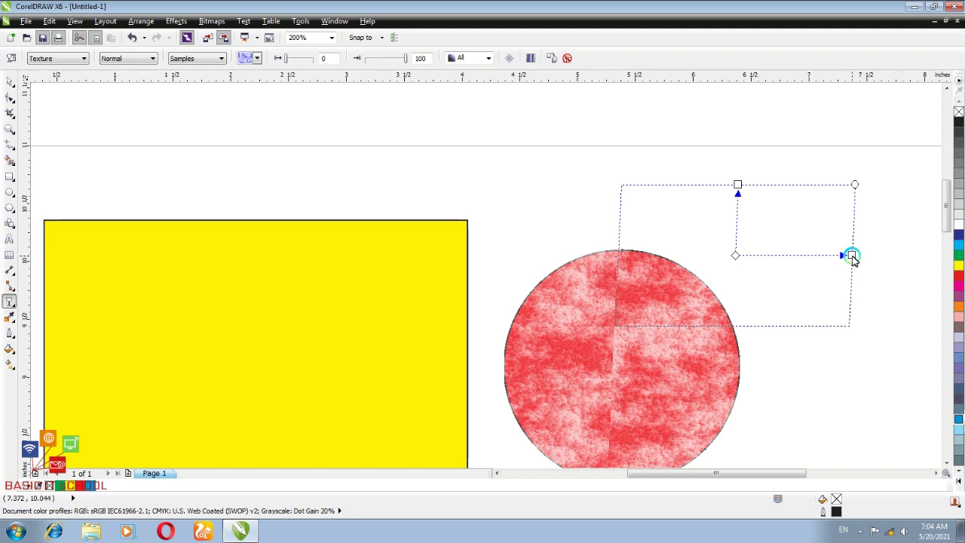
- Undo the circle's texture and pattern changes back to its Linear transparency
{"action": "key", "text": "ctrl+z"}
{"action": "key", "text": "ctrl+z"}
{"action": "key", "text": "ctrl+z"}
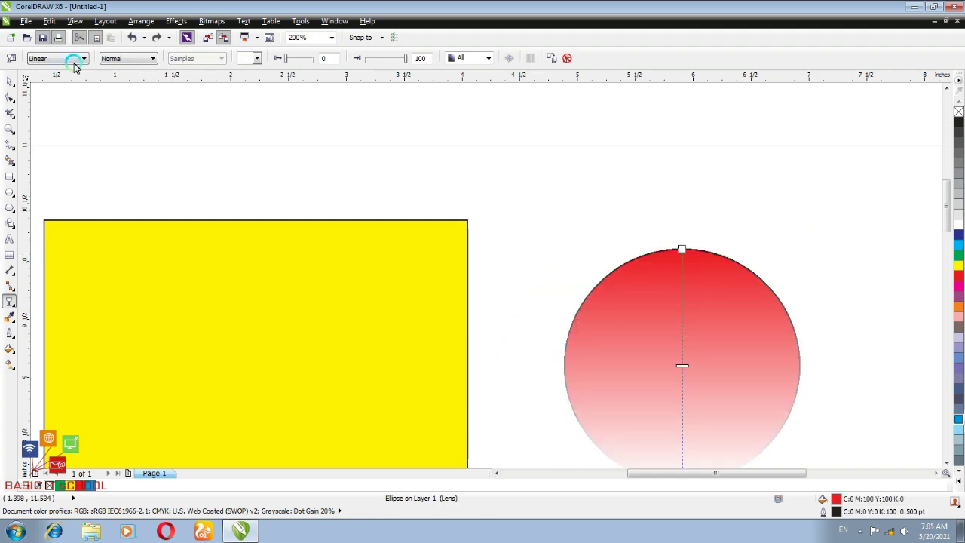
- Set the merge mode of the circle's linear transparency to Add
{"action": "left_click", "coordinate": [152, 60]}
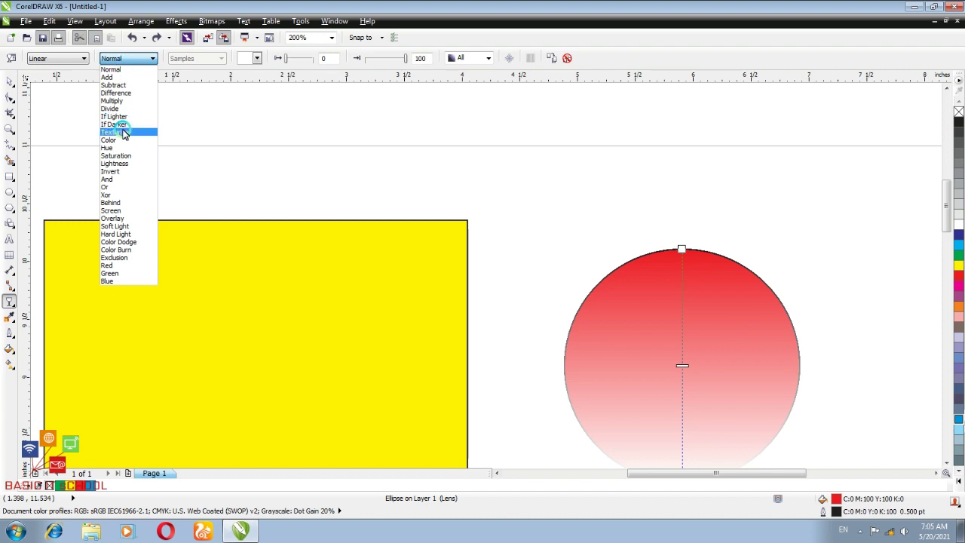
{"action": "left_click", "coordinate": [132, 69]}
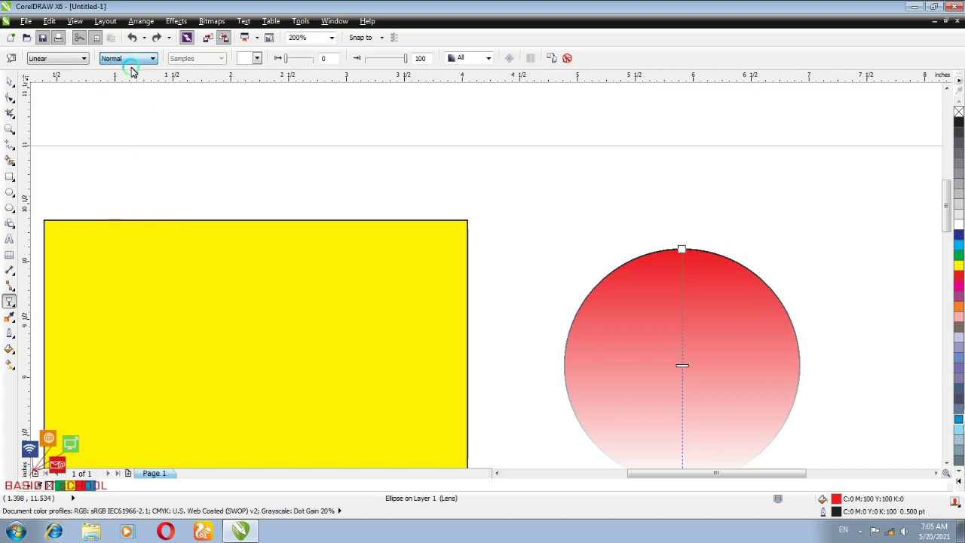
{"action": "left_click", "coordinate": [140, 58]}
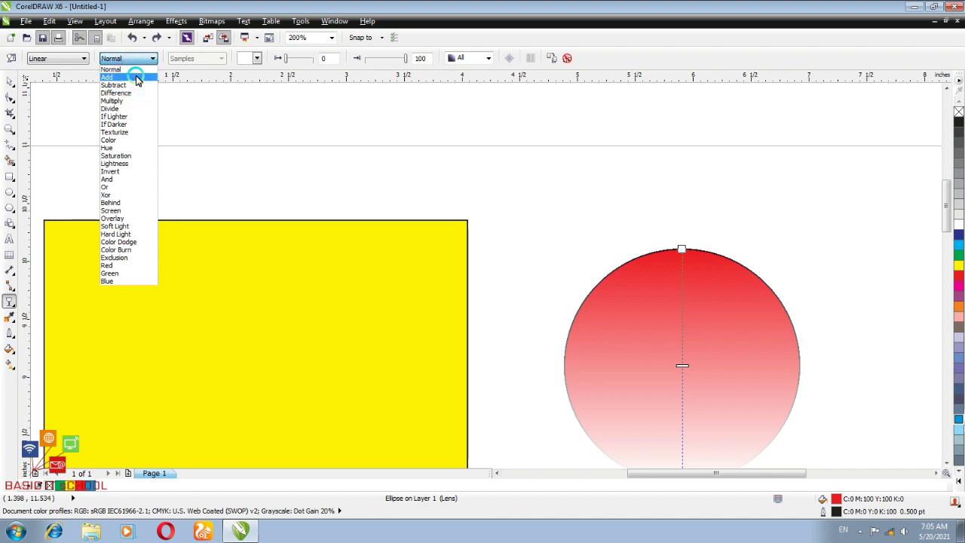
{"action": "left_click", "coordinate": [136, 78]}
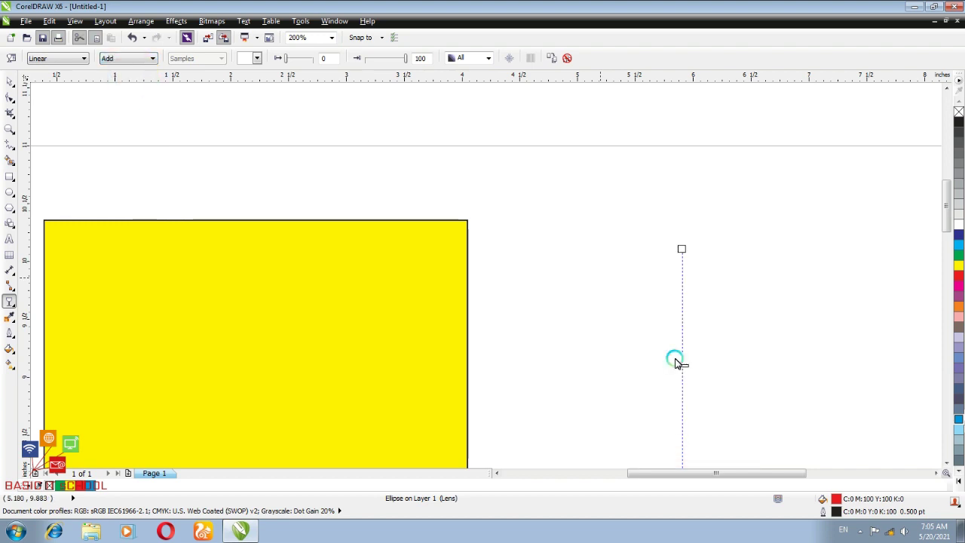
{"action": "left_click_drag", "start_coordinate": [720, 370], "coordinate": [686, 379]}
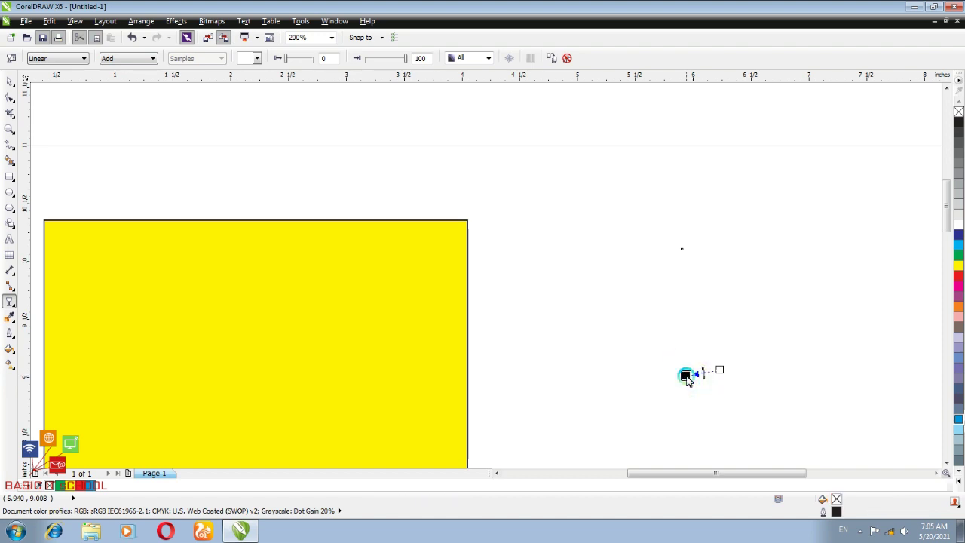
{"action": "key", "text": "ctrl+z"}
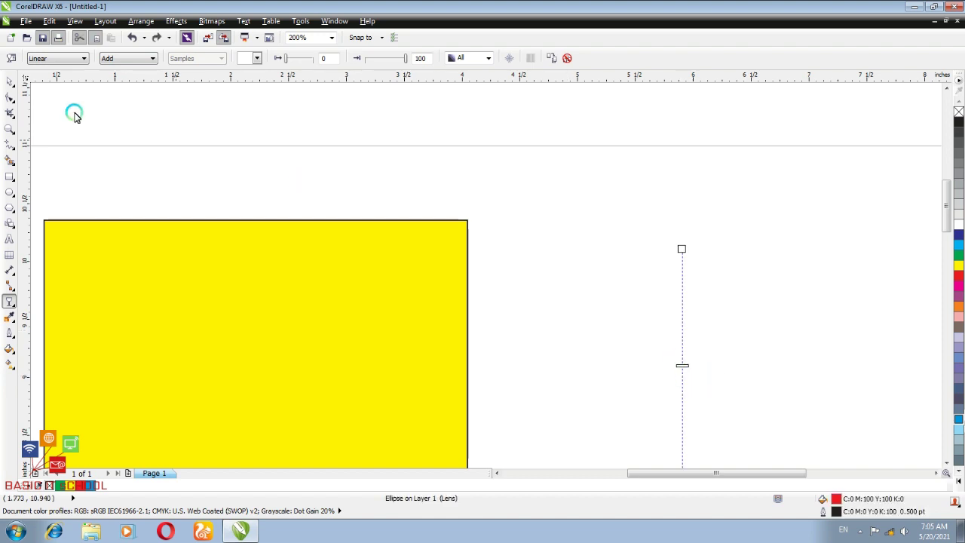
- Move the Add-mode circle onto the yellow rectangle and back off to the rectangle's right side
{"action": "left_click", "coordinate": [10, 81]}
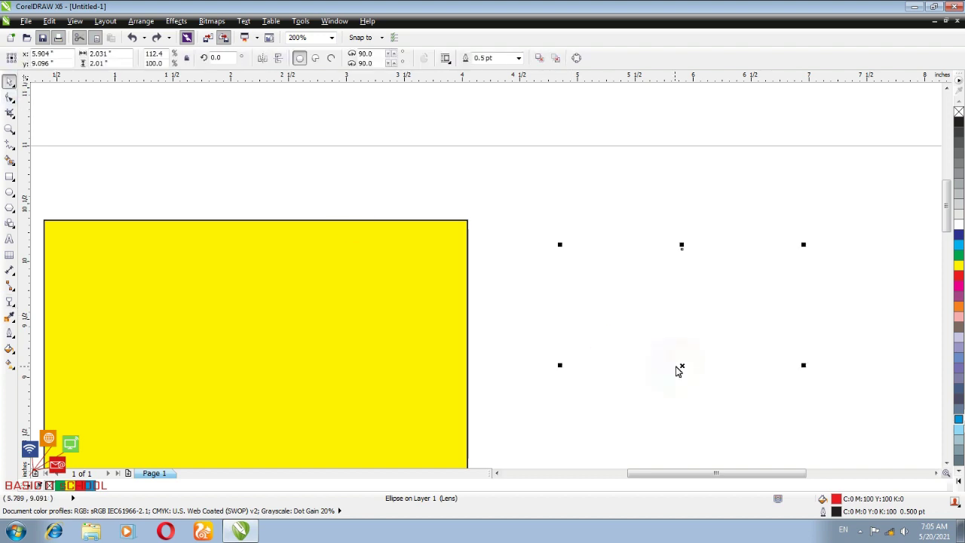
{"action": "left_click", "coordinate": [683, 366]}
{"action": "left_click_drag", "start_coordinate": [683, 366], "coordinate": [297, 369]}
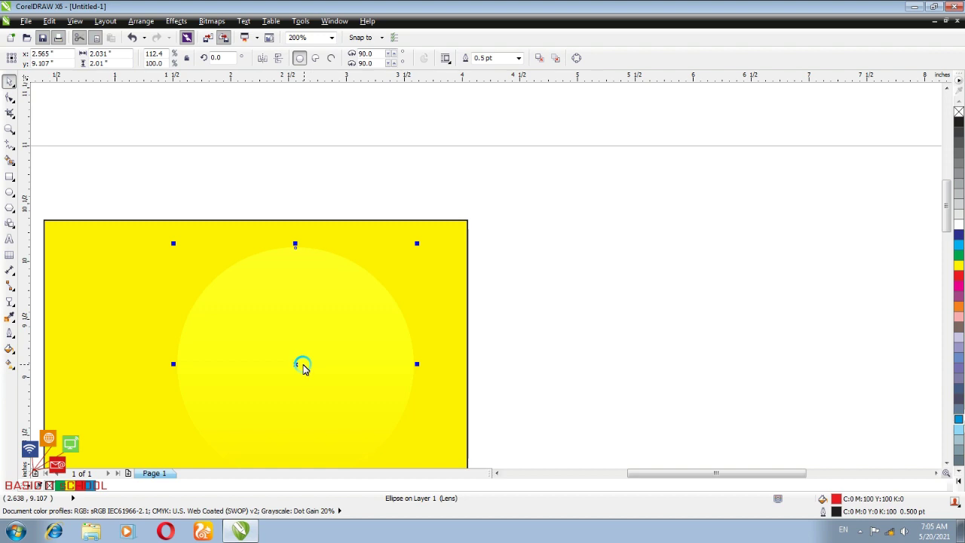
{"action": "left_click_drag", "start_coordinate": [295, 369], "coordinate": [265, 367]}
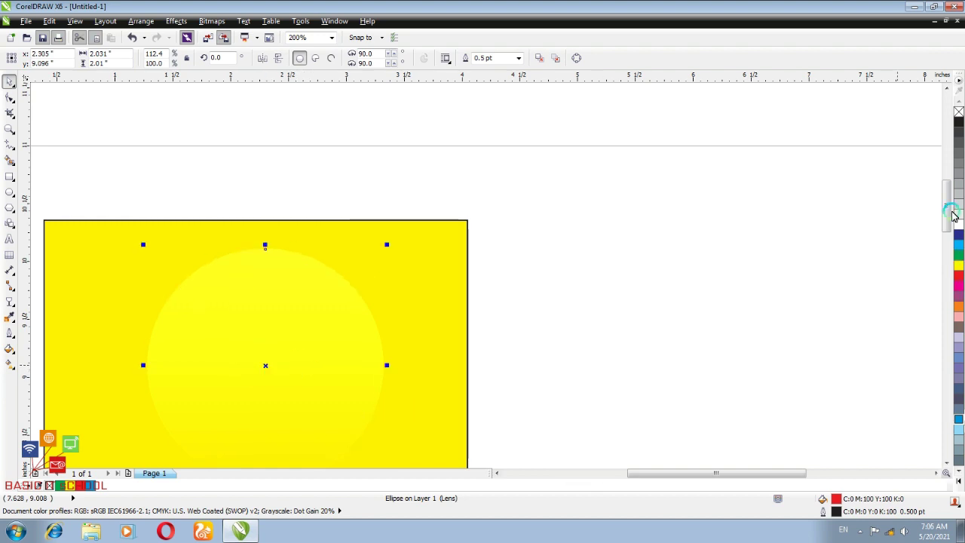
{"action": "left_click_drag", "start_coordinate": [948, 209], "coordinate": [948, 227]}
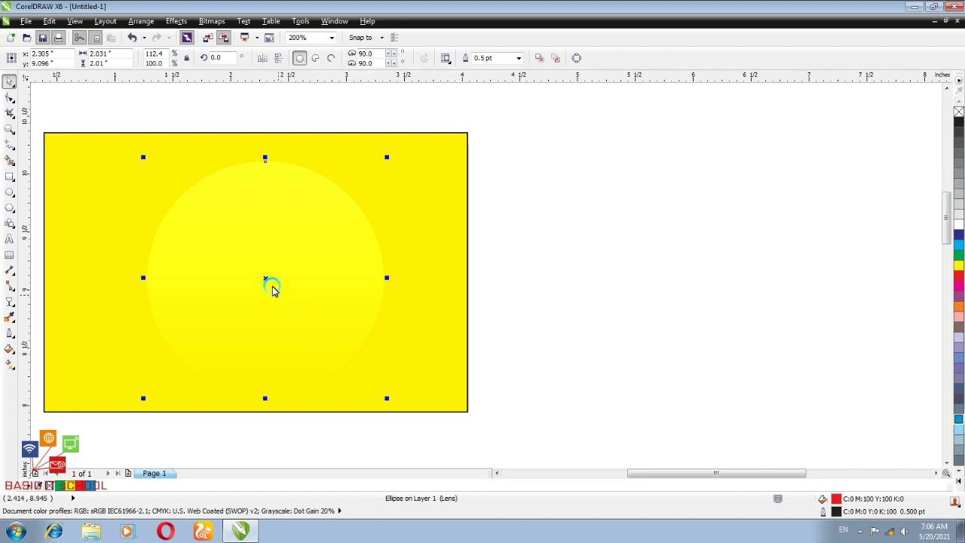
{"action": "left_click_drag", "start_coordinate": [270, 282], "coordinate": [693, 300]}
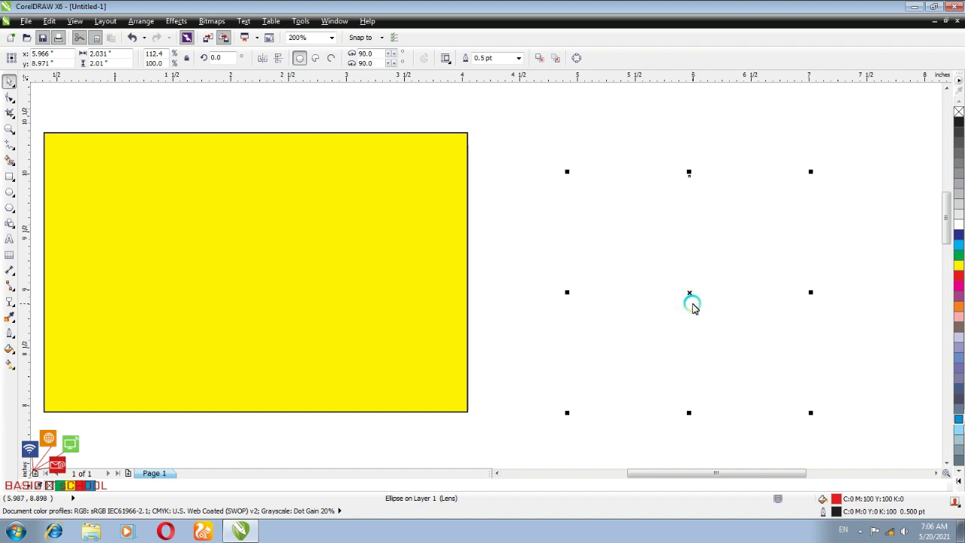
- Undo the circle's moves and the Add merge mode, and deselect the circle
{"action": "key", "text": "ctrl+z"}
{"action": "key", "text": "ctrl+shift+z"}
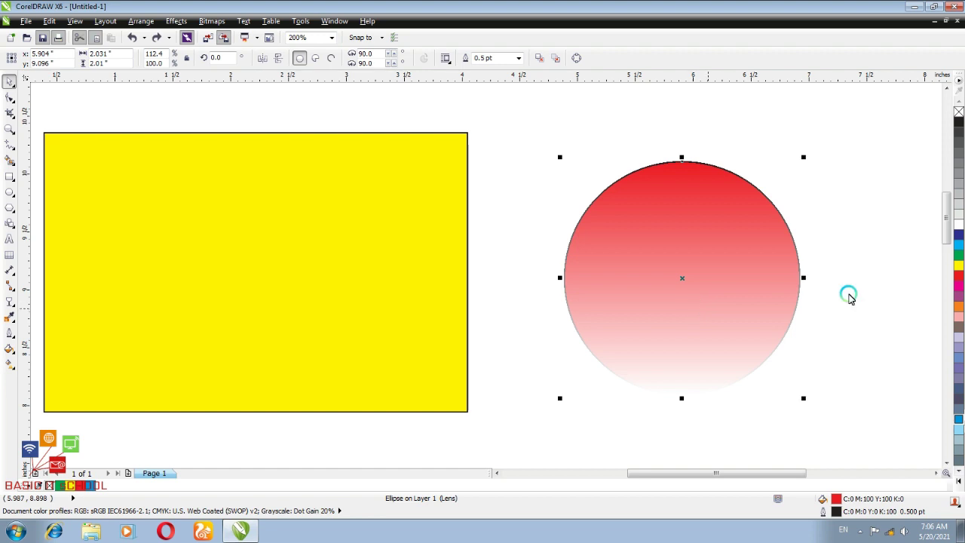
{"action": "left_click", "coordinate": [872, 322]}
- Select the circle with the Transparency tool and try adjusting its linear transparency strength and midpoint
{"action": "left_click", "coordinate": [10, 301]}
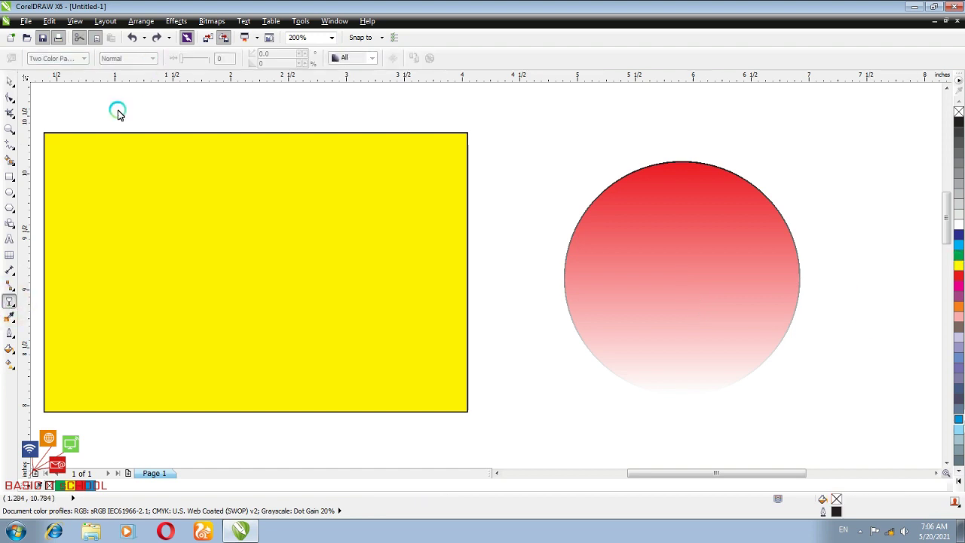
{"action": "left_click", "coordinate": [685, 269]}
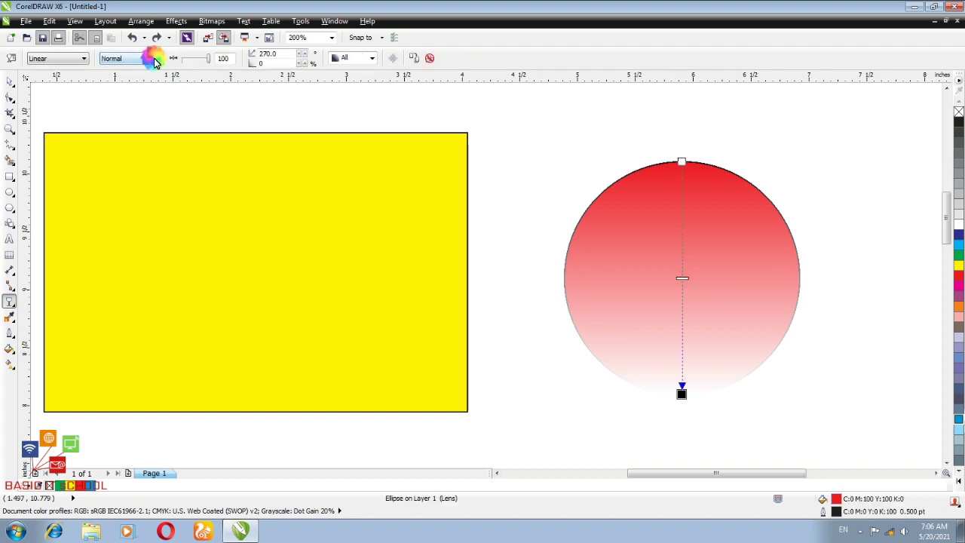
{"action": "left_click", "coordinate": [153, 59]}
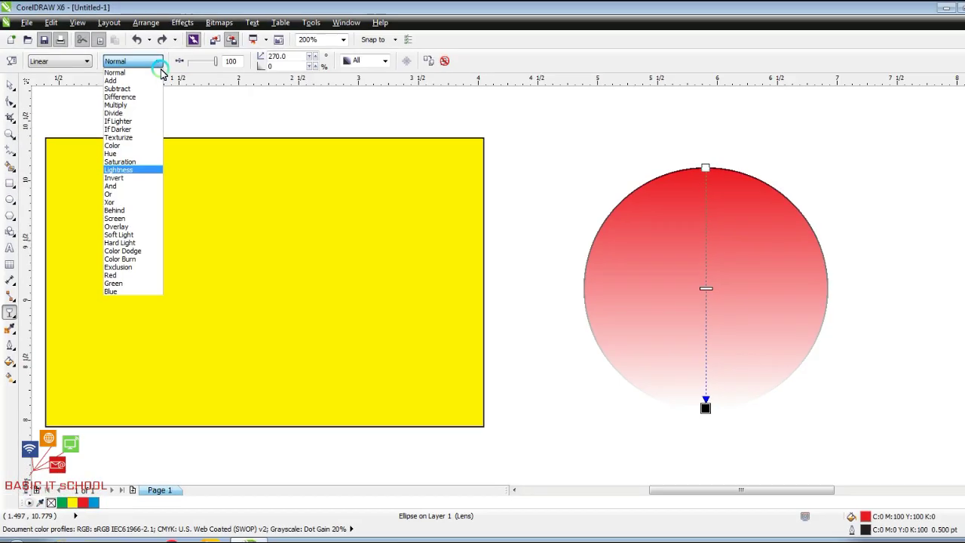
{"action": "left_click", "coordinate": [153, 59]}
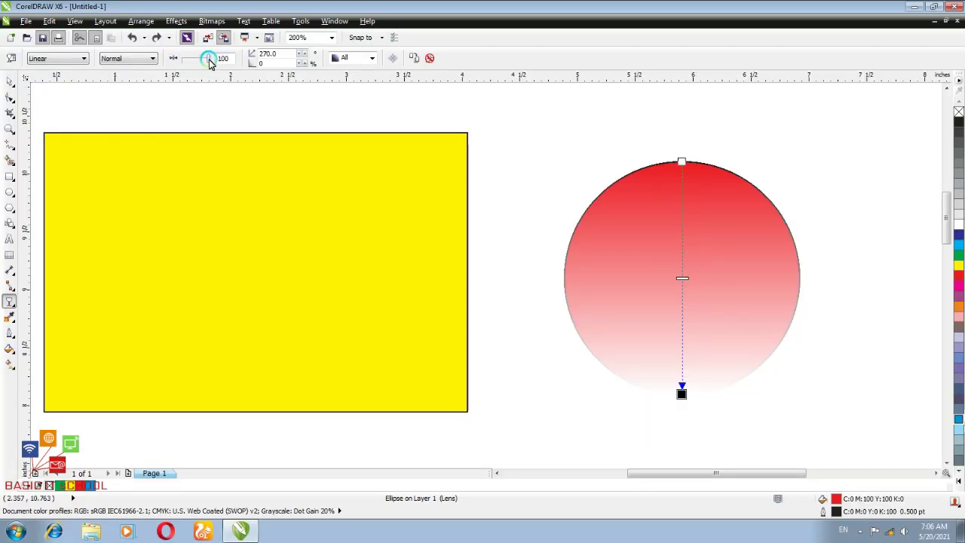
{"action": "mouse_move", "coordinate": [209, 60]}
{"action": "left_mouse_down"}
{"action": "mouse_move", "coordinate": [183, 60]}
{"action": "mouse_move", "coordinate": [223, 62]}
{"action": "left_mouse_up"}
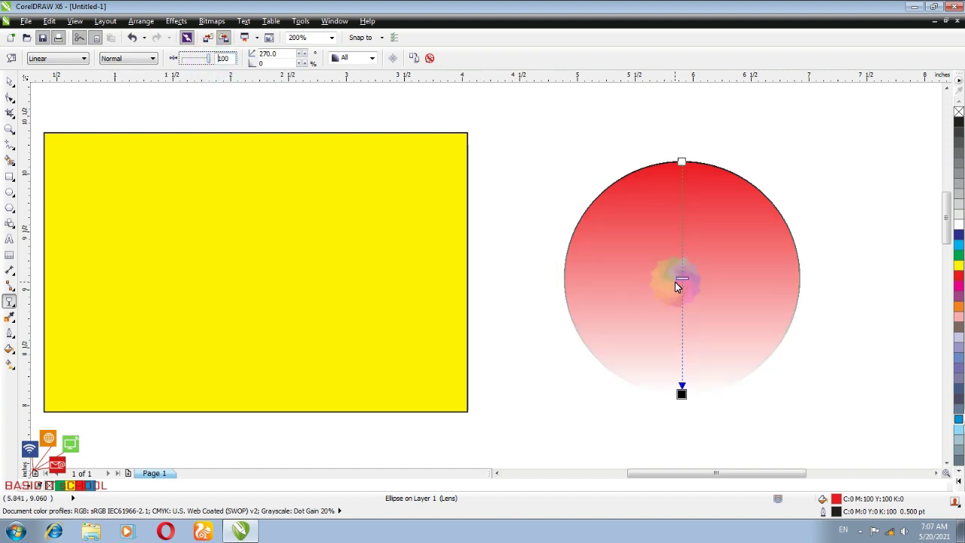
{"action": "mouse_move", "coordinate": [684, 278]}
{"action": "left_mouse_down"}
{"action": "mouse_move", "coordinate": [683, 288]}
{"action": "mouse_move", "coordinate": [681, 279]}
{"action": "left_mouse_up"}
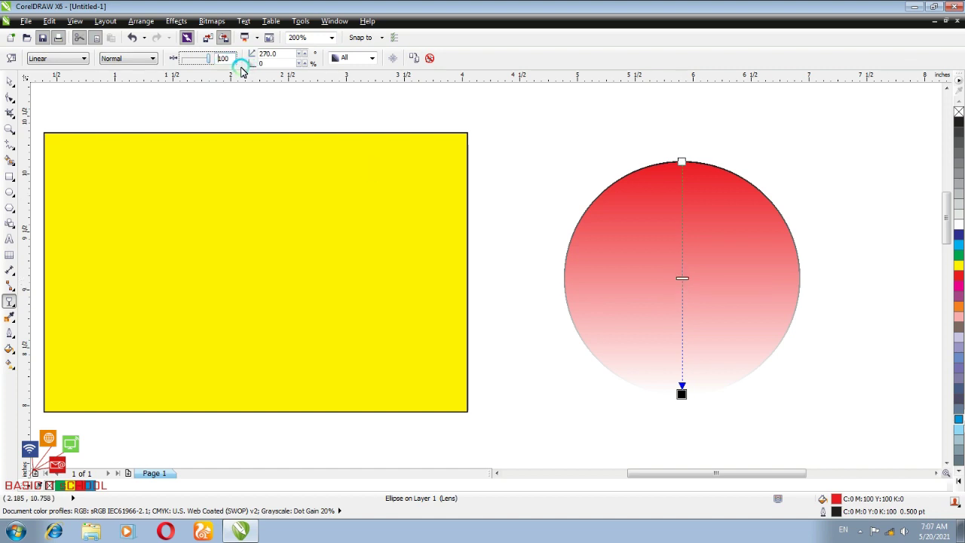
- Set the circle's linear transparency angle to 180 degrees and its edge pad to 49%
{"action": "left_click", "coordinate": [293, 54]}
{"action": "left_click", "coordinate": [264, 53]}
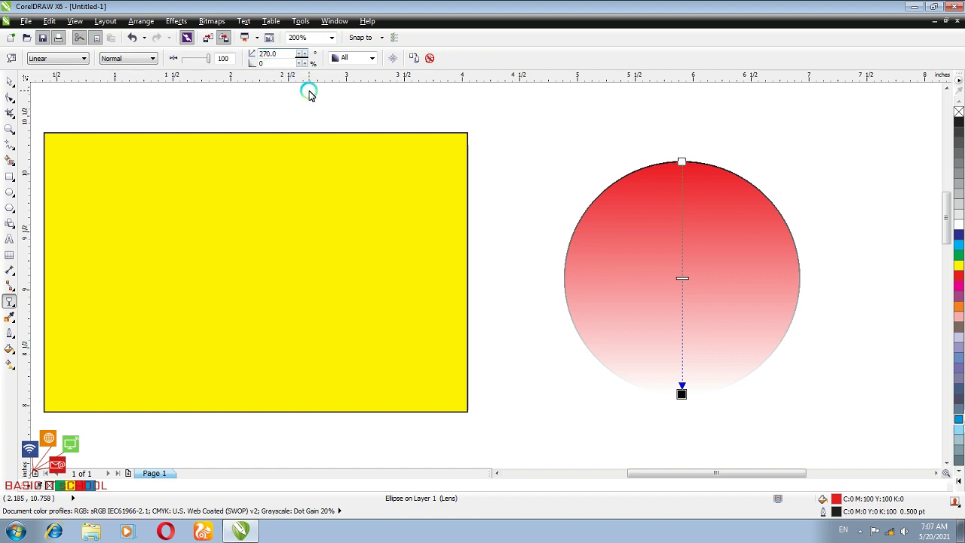
{"action": "key", "text": "BackSpace"}
{"action": "key", "text": "BackSpace"}
{"action": "key", "text": "BackSpace"}
{"action": "key", "text": "BackSpace"}
{"action": "key", "text": "BackSpace"}
{"action": "type", "text": "180"}
{"action": "key", "text": "Return"}
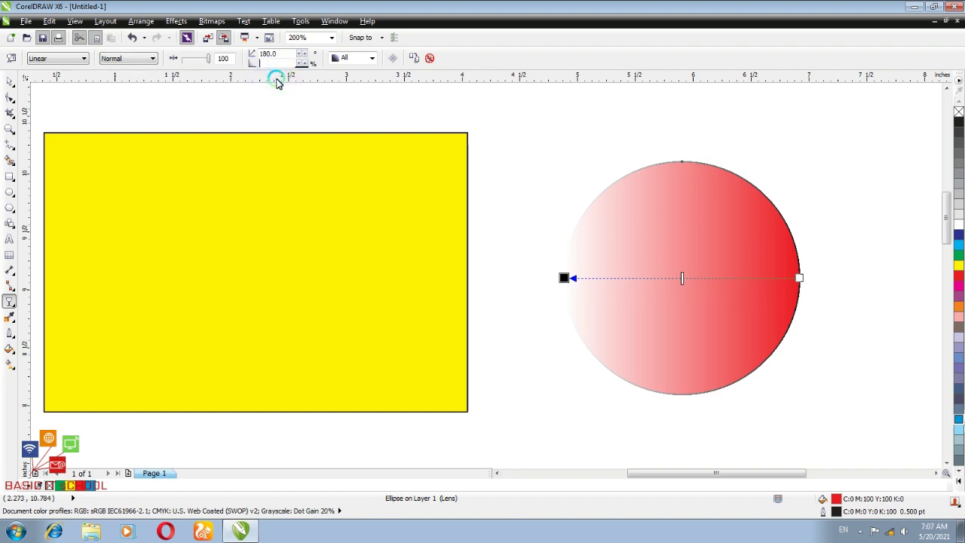
{"action": "type", "text": "90"}
{"action": "key", "text": "Return"}
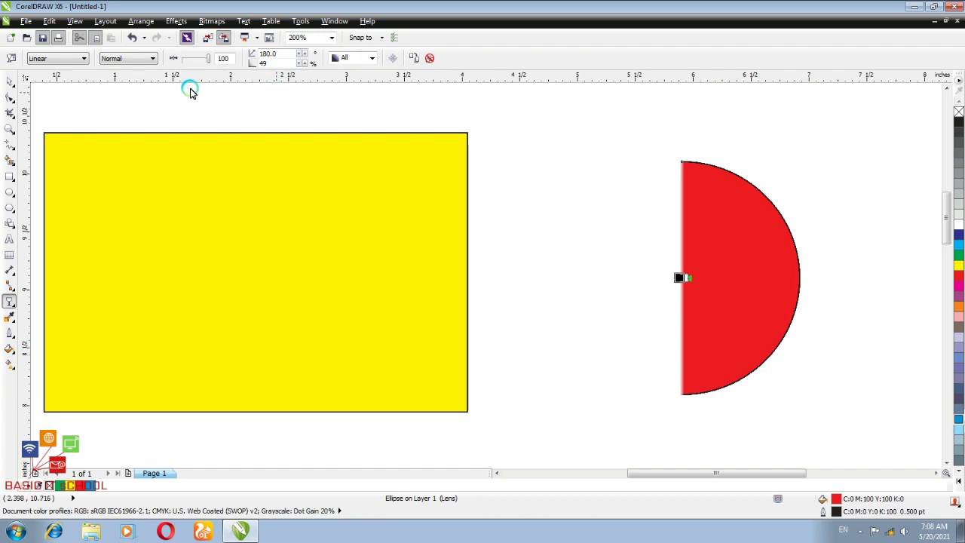
- Move the circle onto the yellow rectangle, and undo the move along with the edge pad and angle changes
{"action": "left_click", "coordinate": [9, 82]}
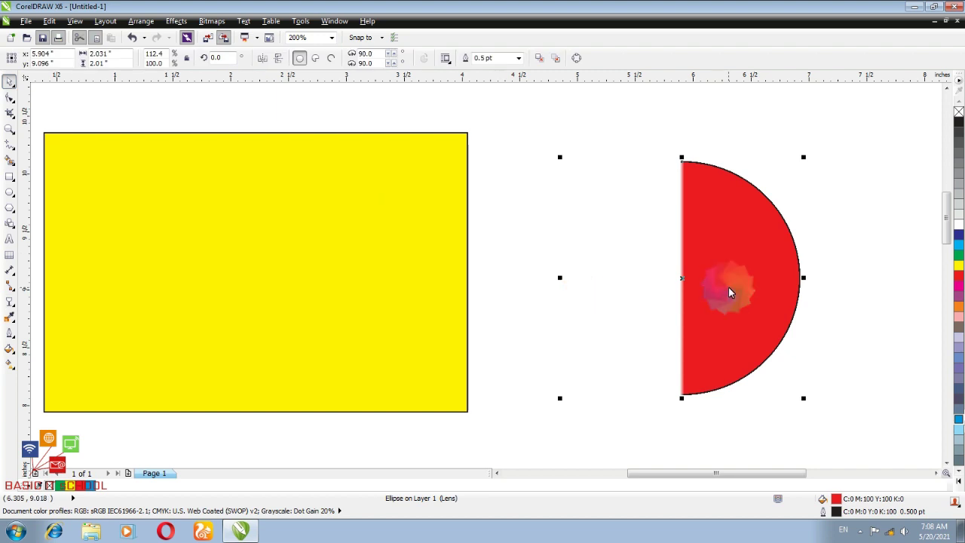
{"action": "left_click_drag", "start_coordinate": [730, 289], "coordinate": [345, 287]}
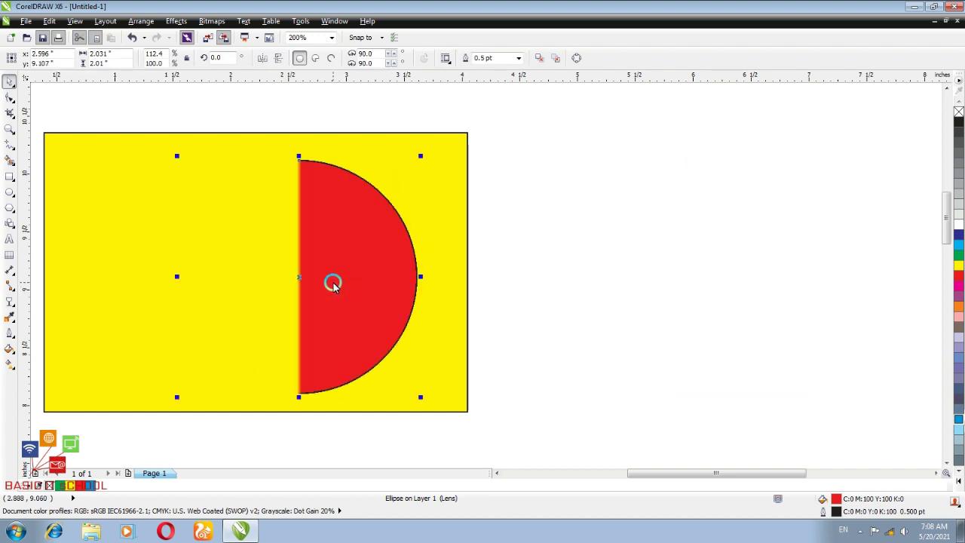
{"action": "key", "text": "ctrl+z"}
- Set the circle's outline width to 8 pt
{"action": "left_click", "coordinate": [519, 57]}
{"action": "left_click", "coordinate": [503, 140]}
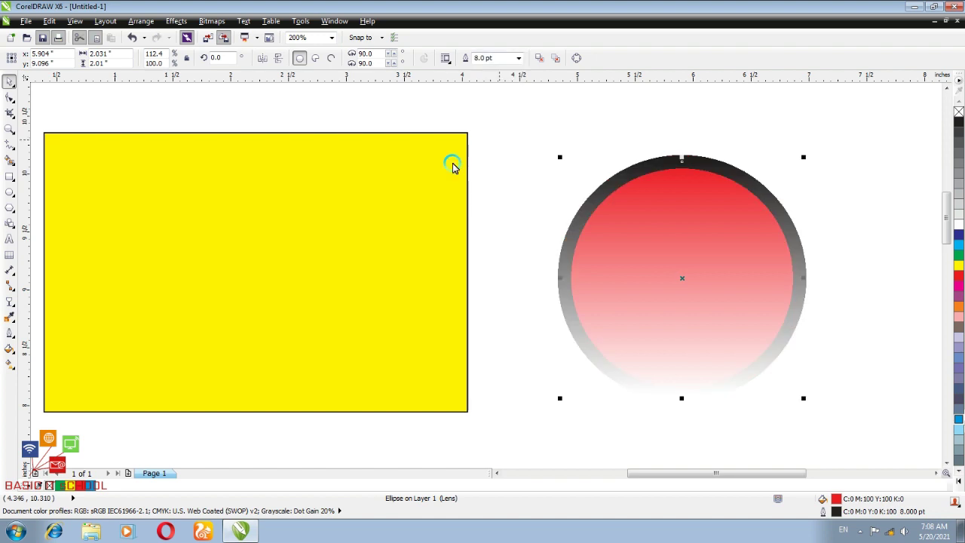
- Apply the circle's linear transparency to the Outline only and inspect the circle's lower edge up close
{"action": "left_click", "coordinate": [9, 300]}
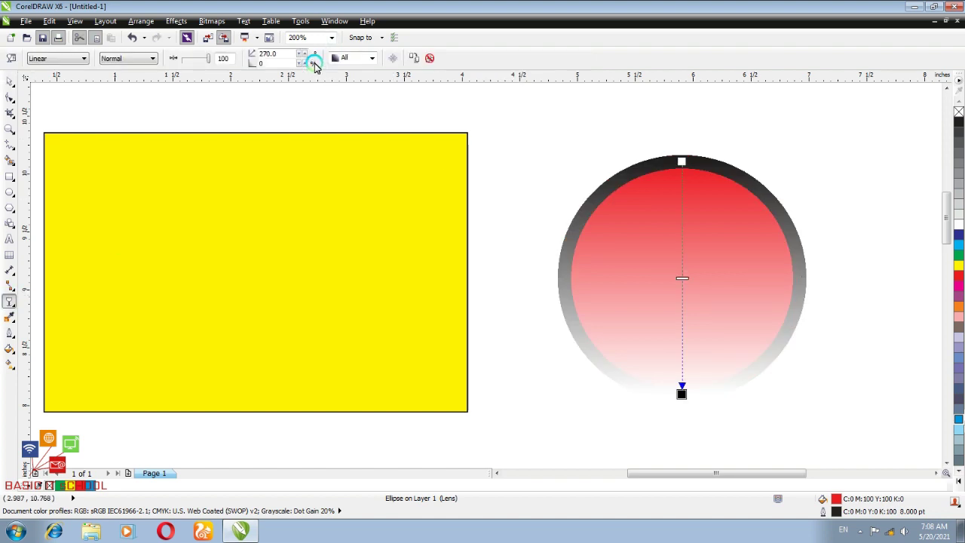
{"action": "left_click", "coordinate": [372, 59]}
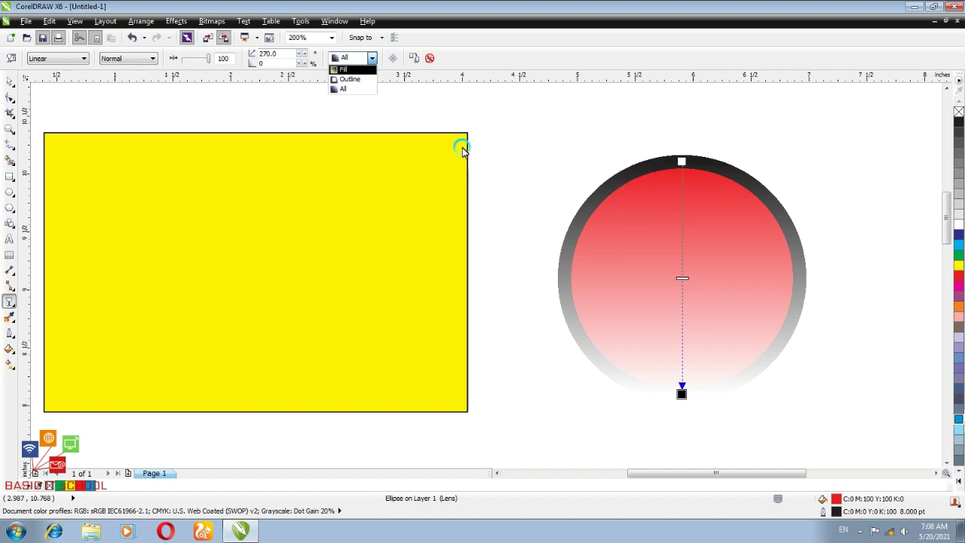
{"action": "left_click", "coordinate": [353, 89]}
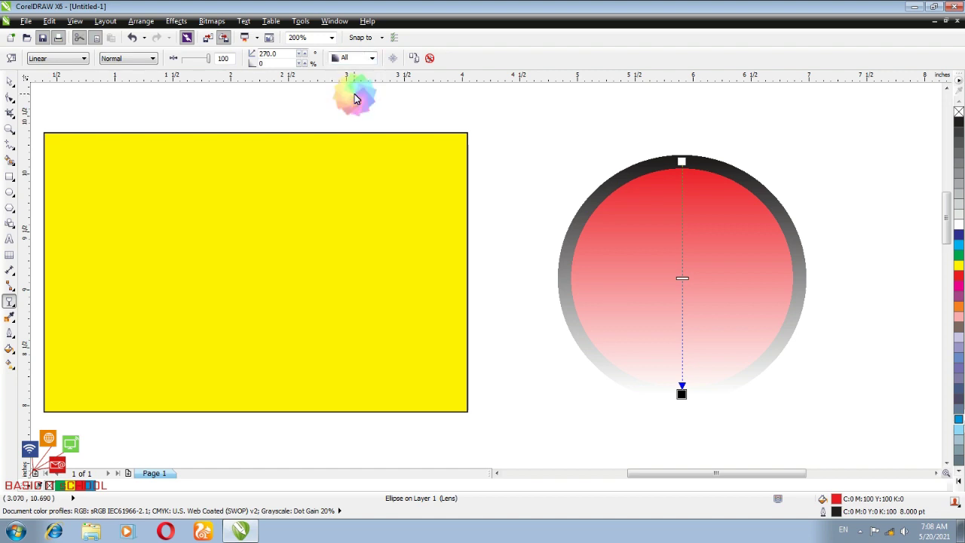
{"action": "left_click", "coordinate": [372, 59]}
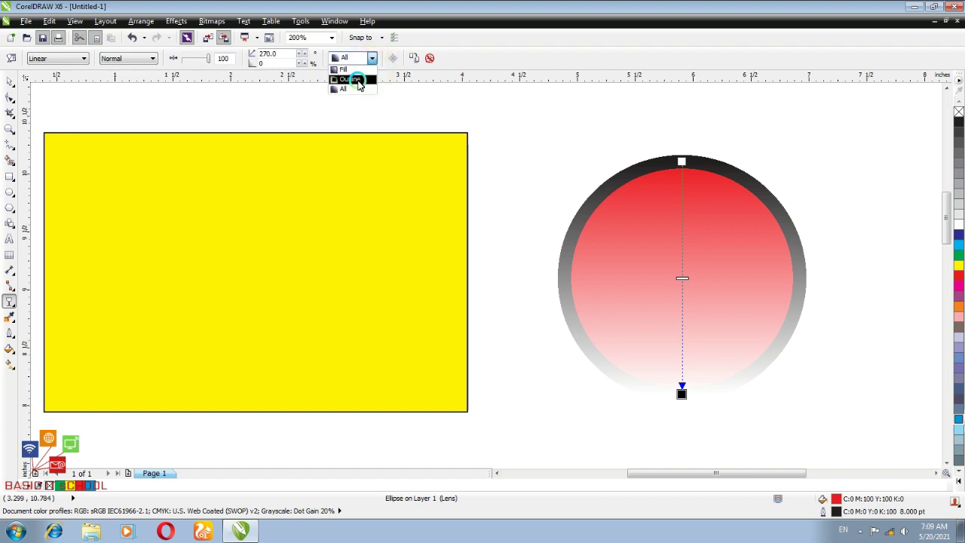
{"action": "left_click", "coordinate": [351, 79]}
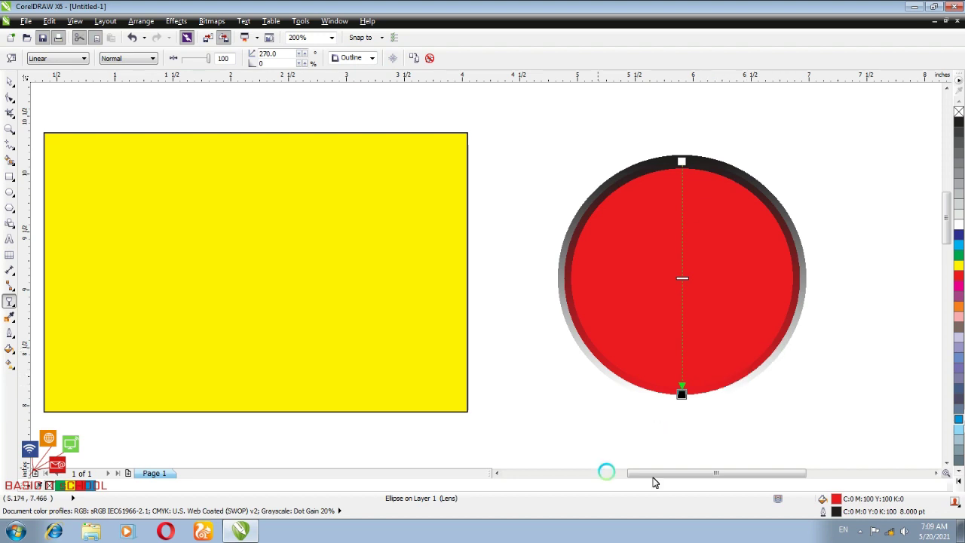
{"action": "scroll", "coordinate": [748, 361], "scroll_direction": "up", "scroll_amount": 1}
{"action": "scroll", "coordinate": [748, 360], "scroll_direction": "down", "scroll_amount": 1}
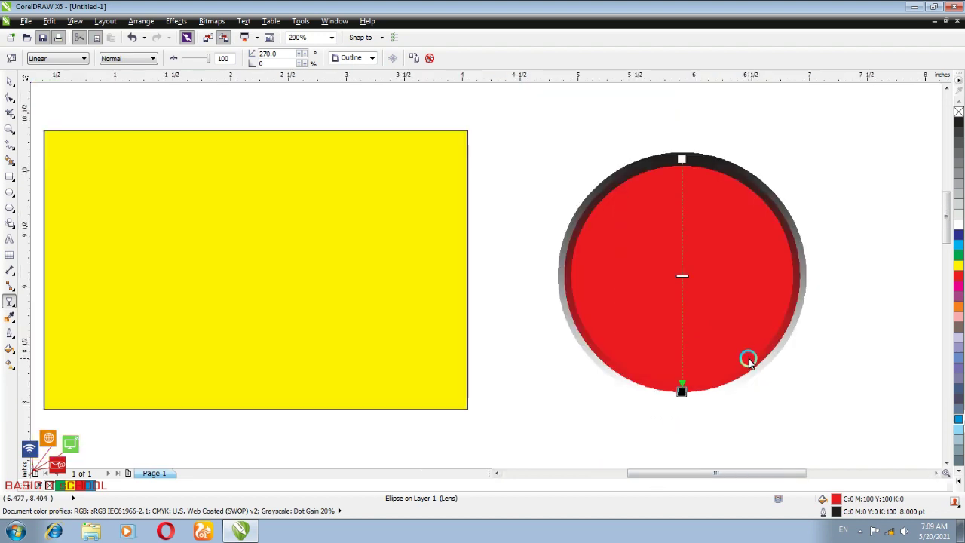
{"action": "scroll", "coordinate": [748, 360], "scroll_direction": "up", "scroll_amount": 3}
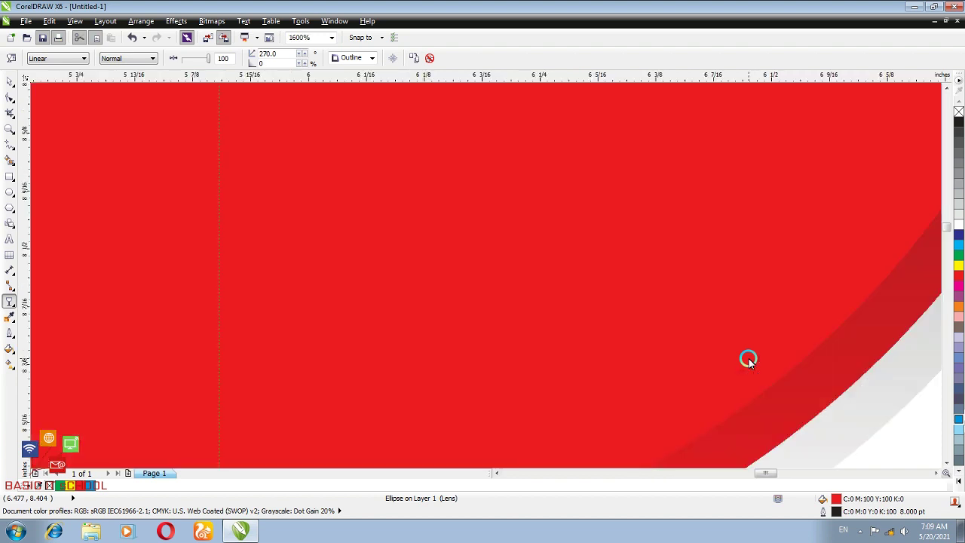
{"action": "scroll", "coordinate": [748, 361], "scroll_direction": "down", "scroll_amount": 1}
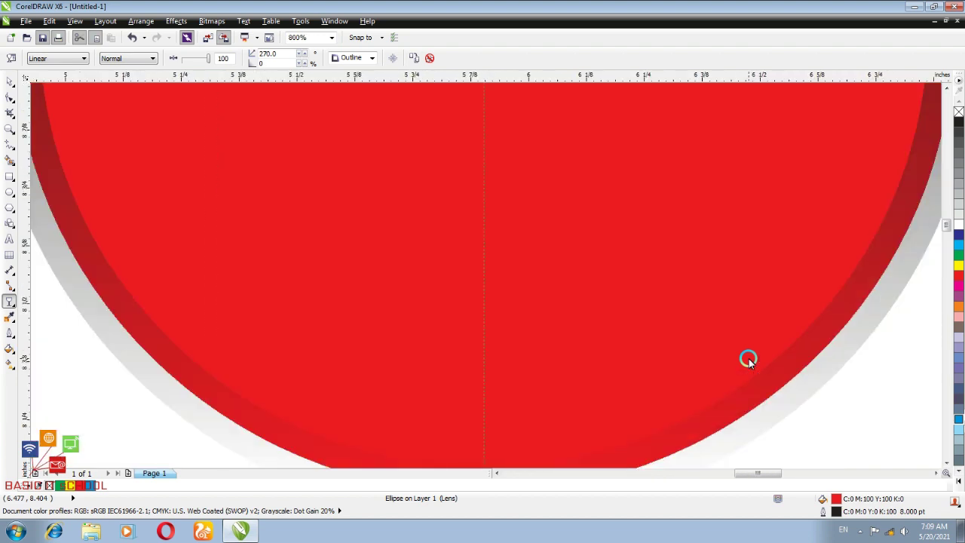
- Compare the circle's linear transparency applied to the Fill and Outline targets, and finish with the All target
{"action": "scroll", "coordinate": [748, 361], "scroll_direction": "down", "scroll_amount": 1}
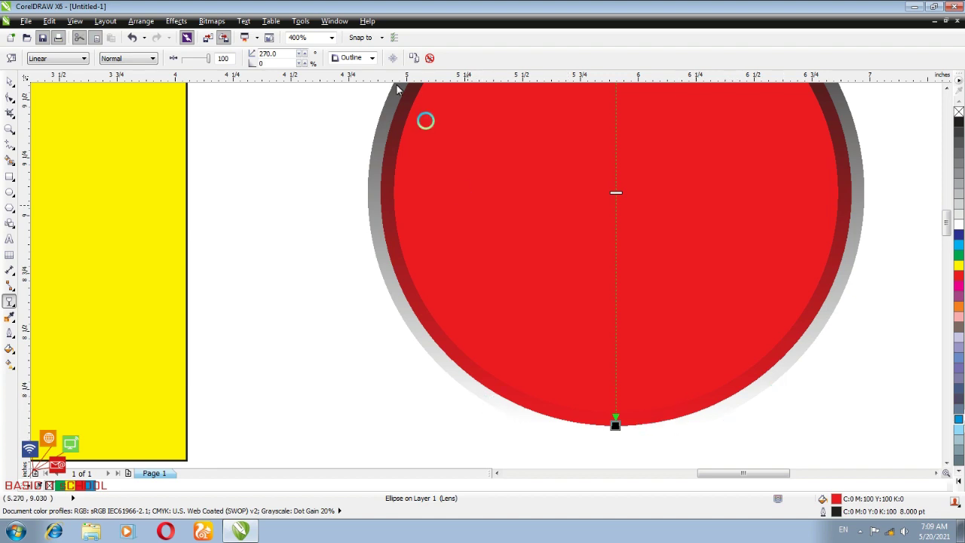
{"action": "left_click", "coordinate": [369, 58]}
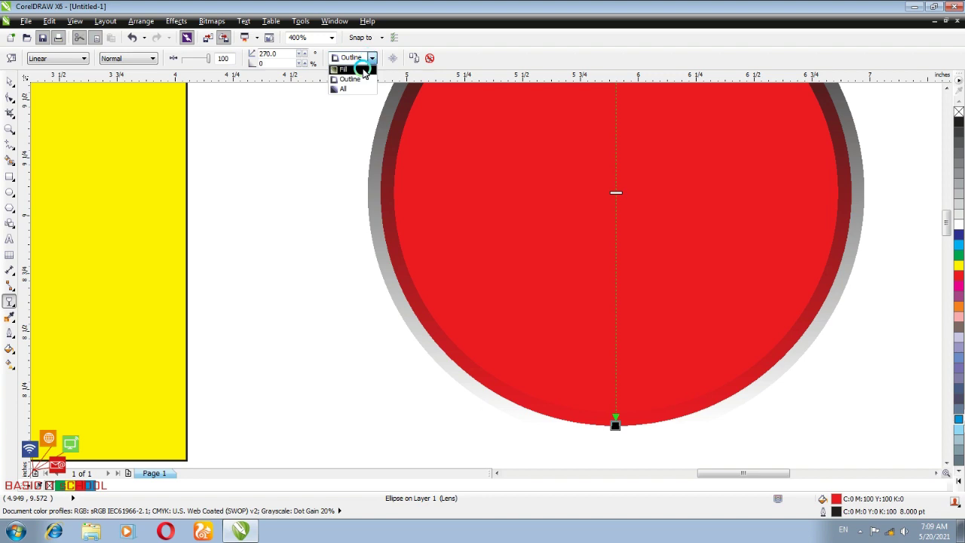
{"action": "left_click", "coordinate": [345, 70]}
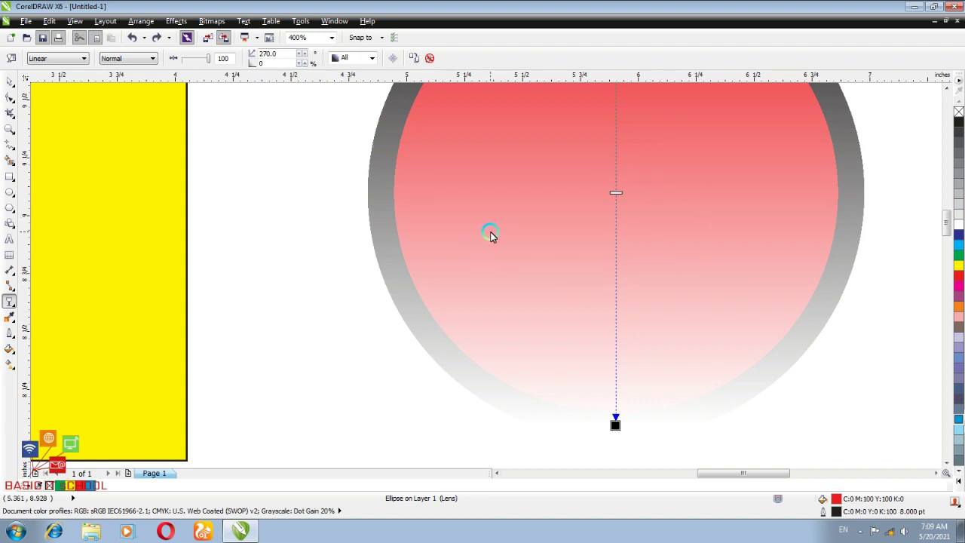
{"action": "left_click", "coordinate": [370, 58]}
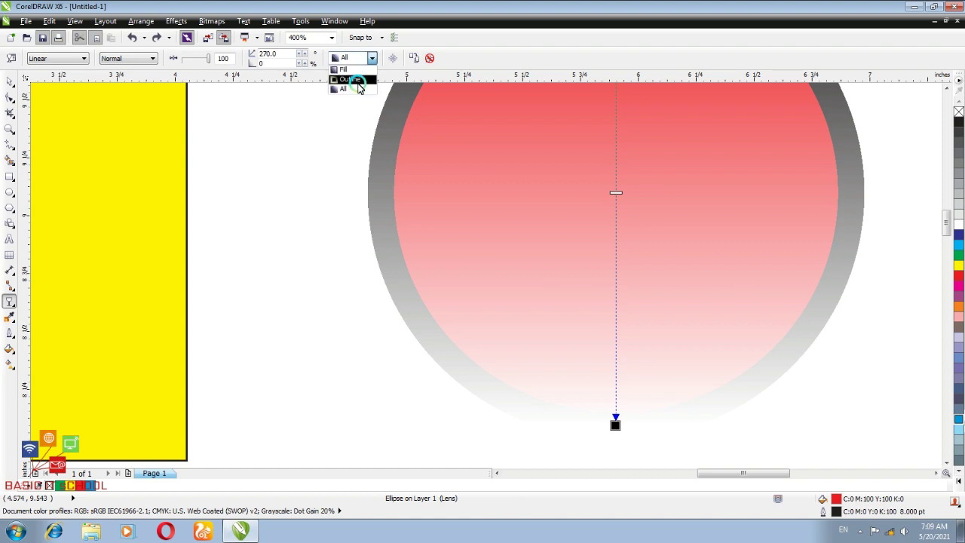
{"action": "left_click", "coordinate": [351, 79]}
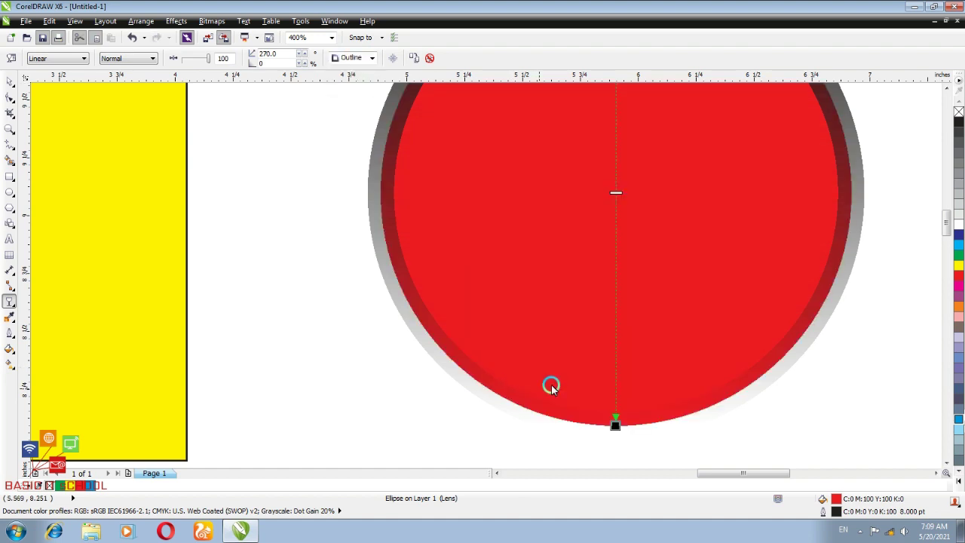
{"action": "left_click", "coordinate": [365, 59]}
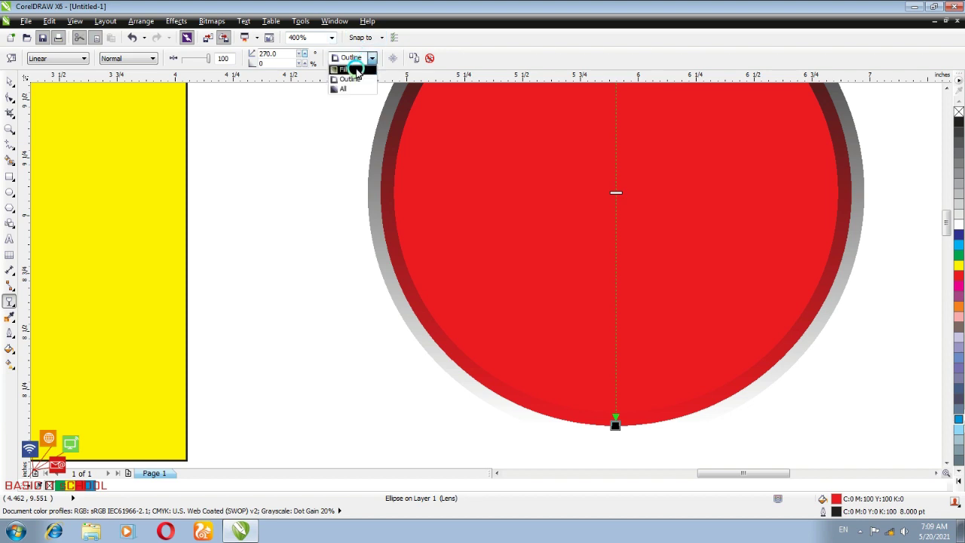
{"action": "left_click", "coordinate": [348, 69]}
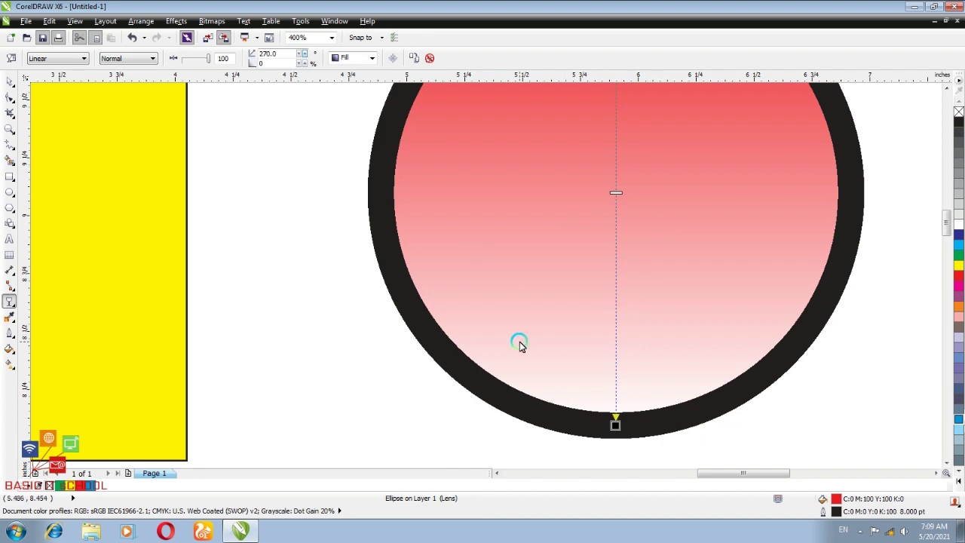
{"action": "left_click", "coordinate": [371, 58]}
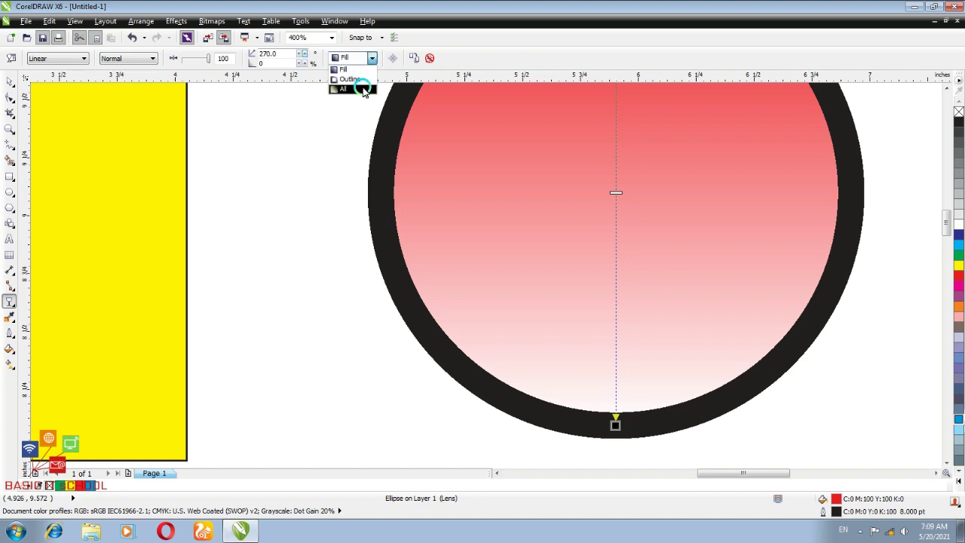
{"action": "left_click", "coordinate": [363, 89]}
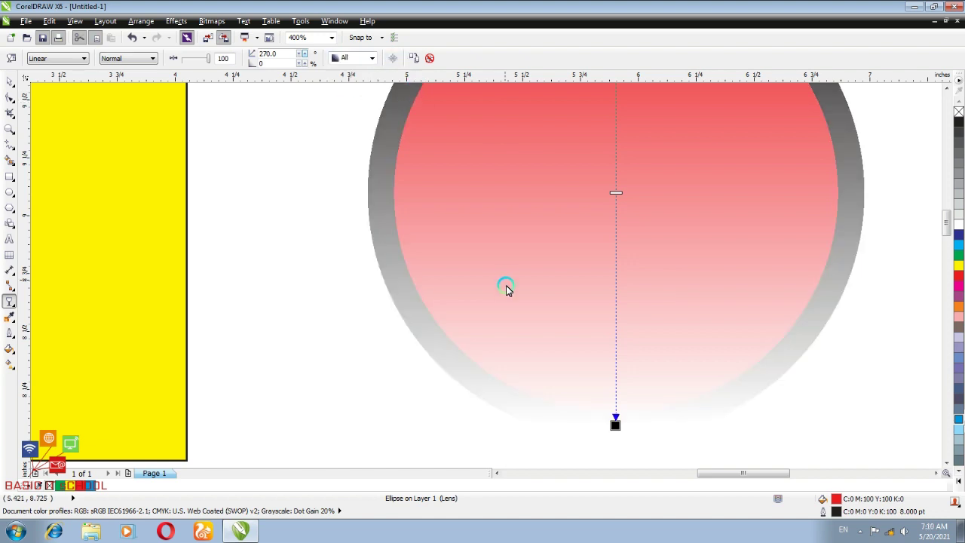
- Freeze the circle's transparency and release the freeze again
{"action": "scroll", "coordinate": [506, 286], "scroll_direction": "down", "scroll_amount": 1}
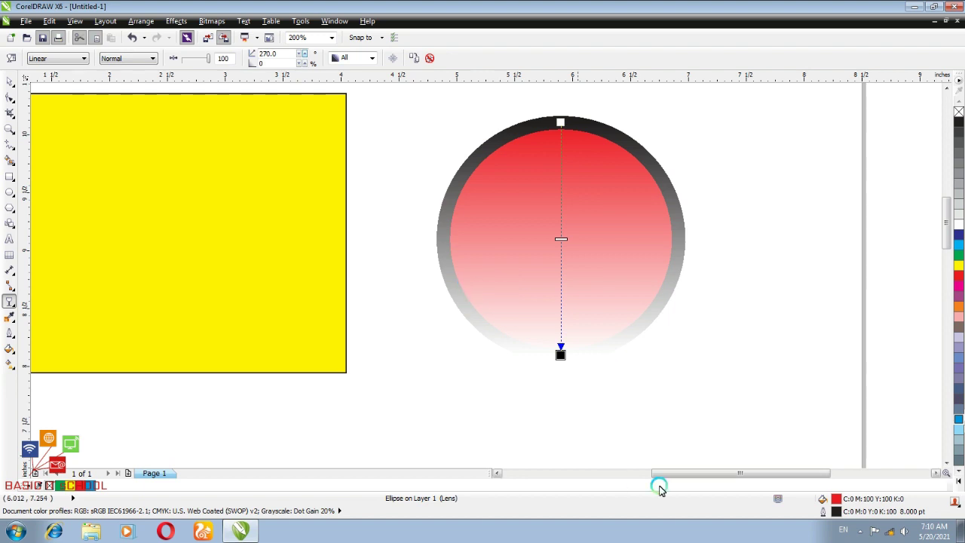
{"action": "left_click_drag", "start_coordinate": [683, 475], "coordinate": [668, 474]}
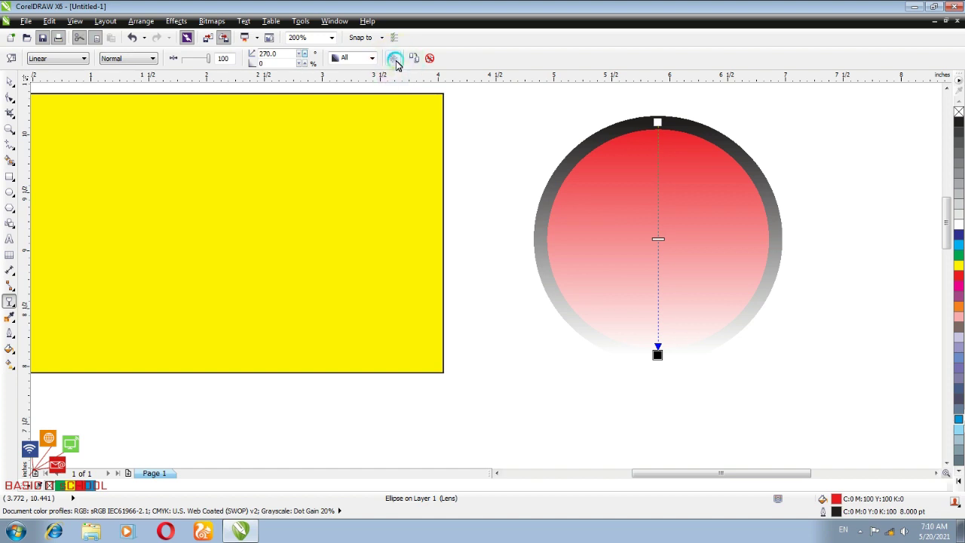
{"action": "left_click", "coordinate": [394, 59]}
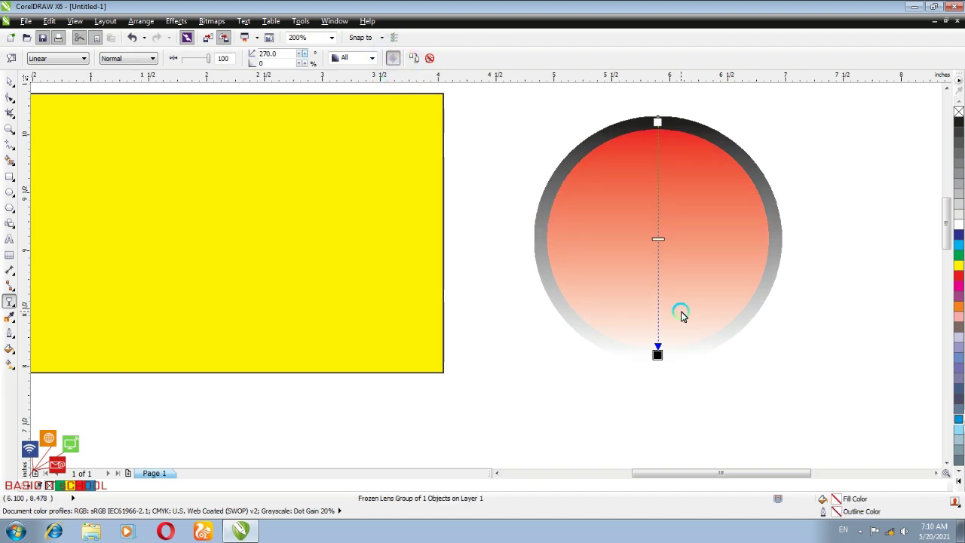
{"action": "left_click", "coordinate": [395, 60]}
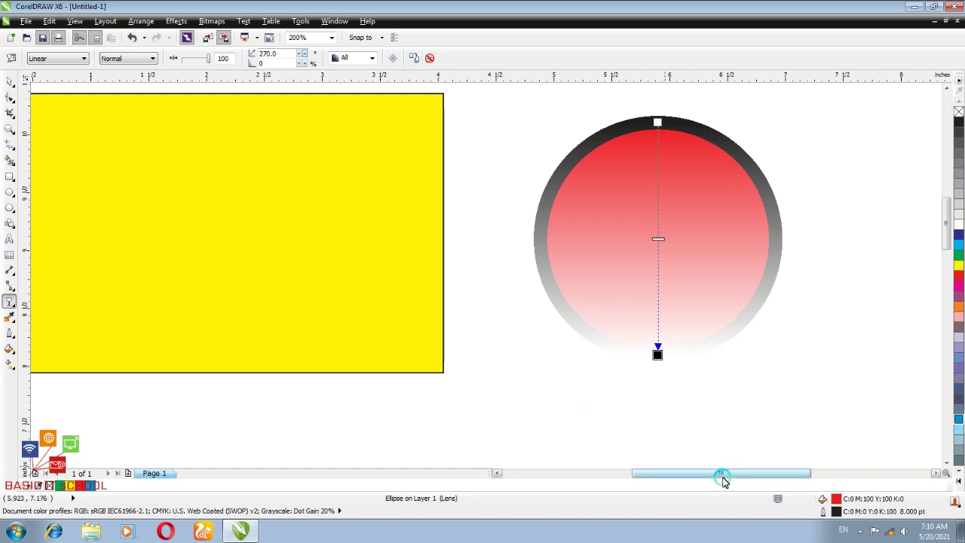
- Copy the circle's linear transparency onto the yellow rectangle
{"action": "left_click_drag", "start_coordinate": [721, 477], "coordinate": [710, 473]}
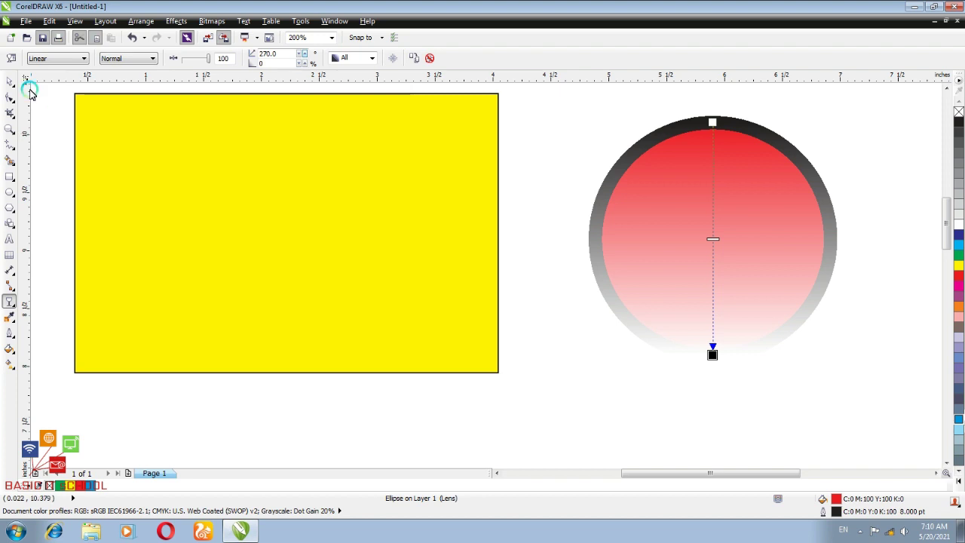
{"action": "left_click", "coordinate": [385, 293]}
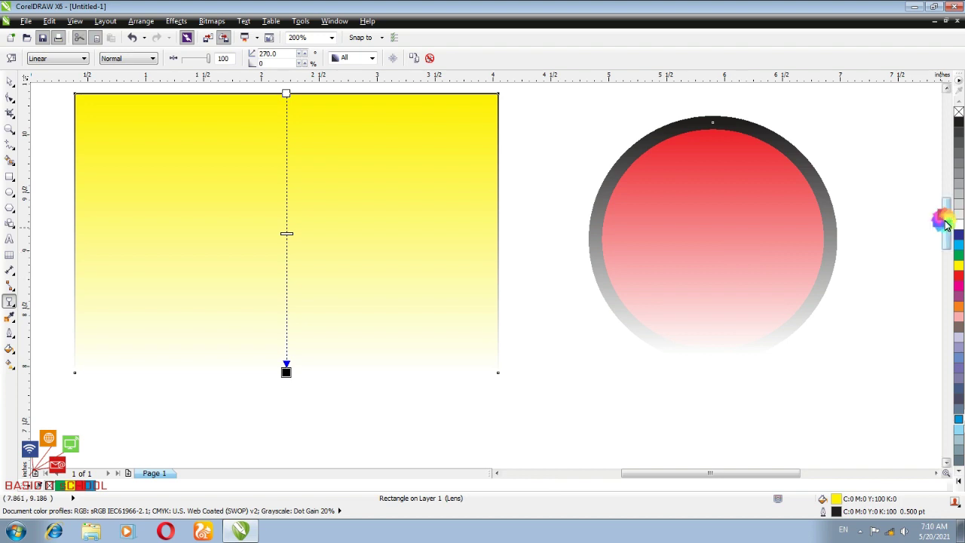
- Copy the existing 270-degree linear transparency onto the blue artistic text below the shapes
{"action": "left_click_drag", "start_coordinate": [946, 224], "coordinate": [946, 238]}
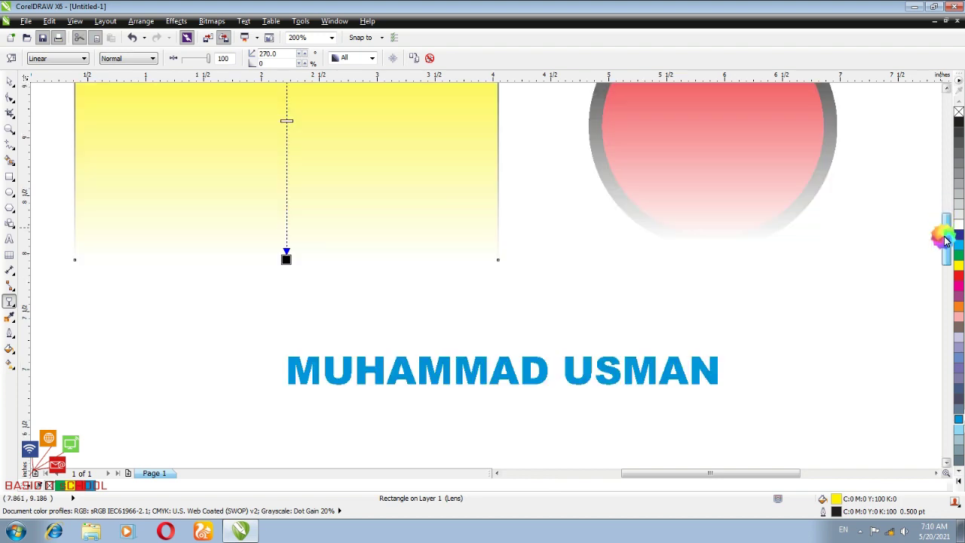
{"action": "left_click", "coordinate": [607, 375]}
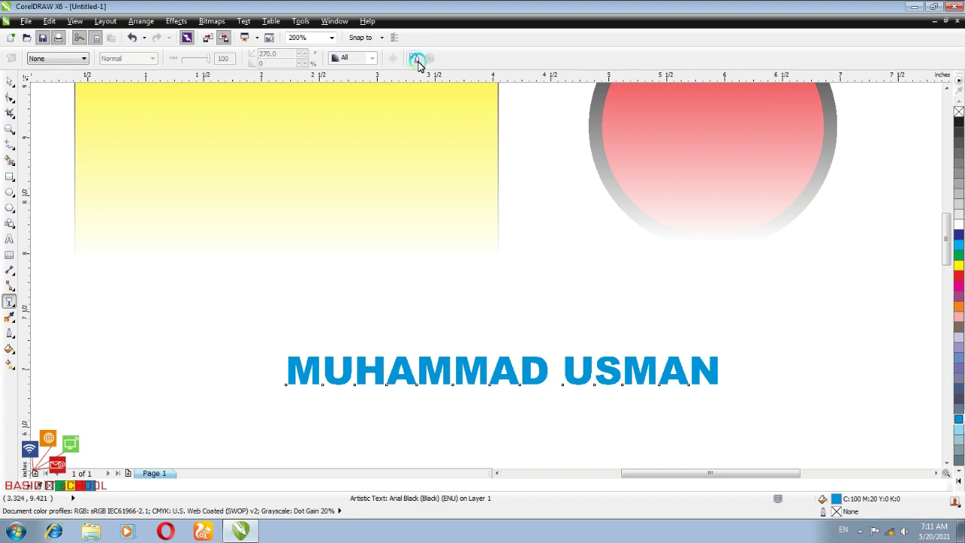
{"action": "left_click", "coordinate": [479, 379]}
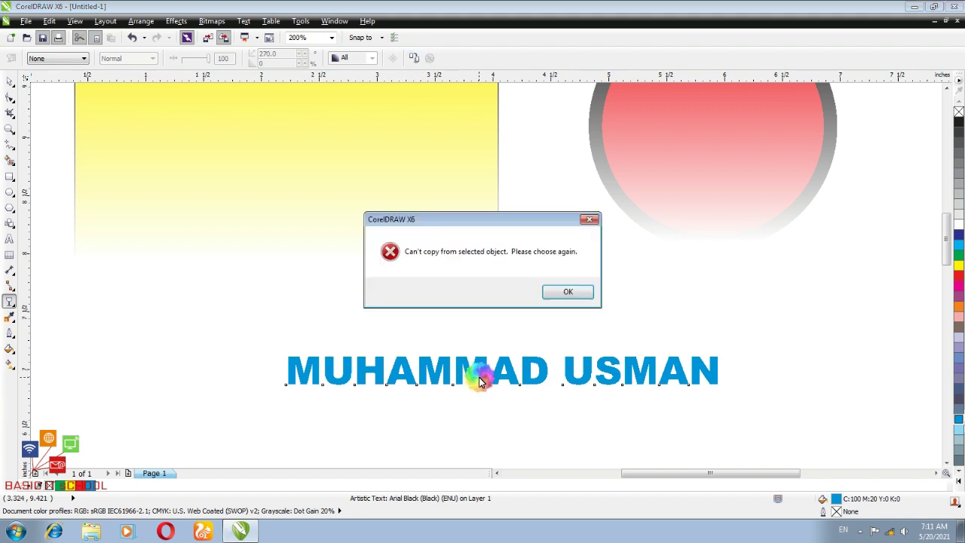
{"action": "left_click", "coordinate": [567, 292]}
{"action": "left_click_drag", "start_coordinate": [503, 357], "coordinate": [503, 385]}
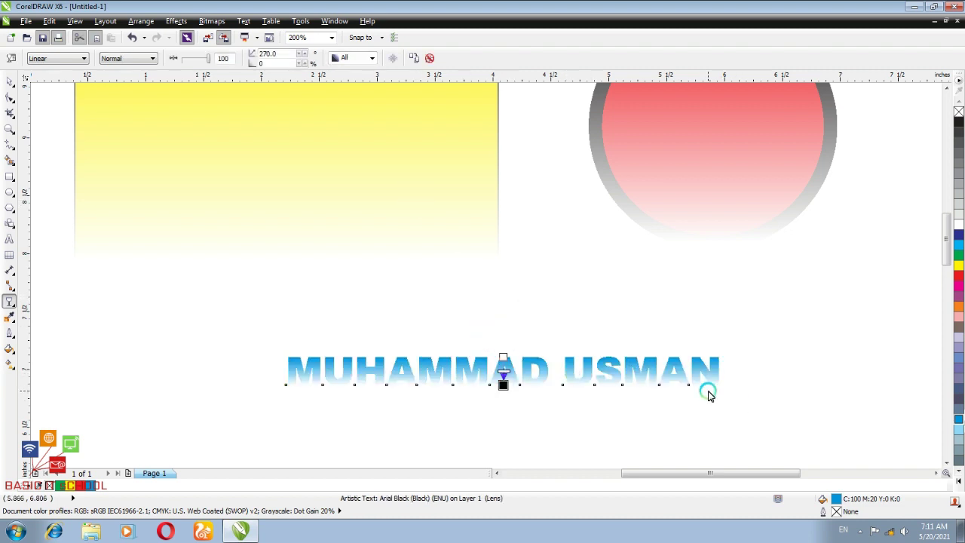
{"action": "scroll", "coordinate": [625, 386], "scroll_direction": "up", "scroll_amount": 1}
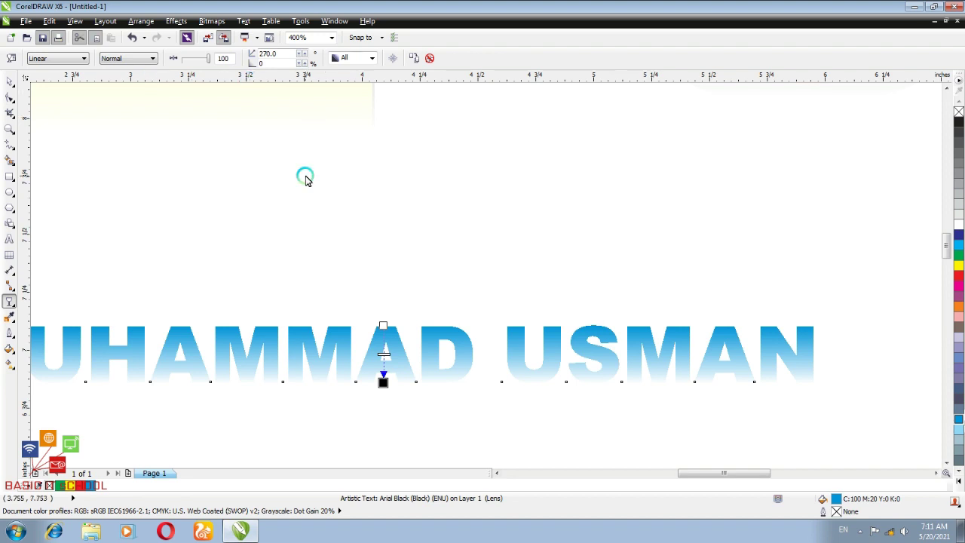
{"action": "scroll", "coordinate": [383, 214], "scroll_direction": "up", "scroll_amount": 2}
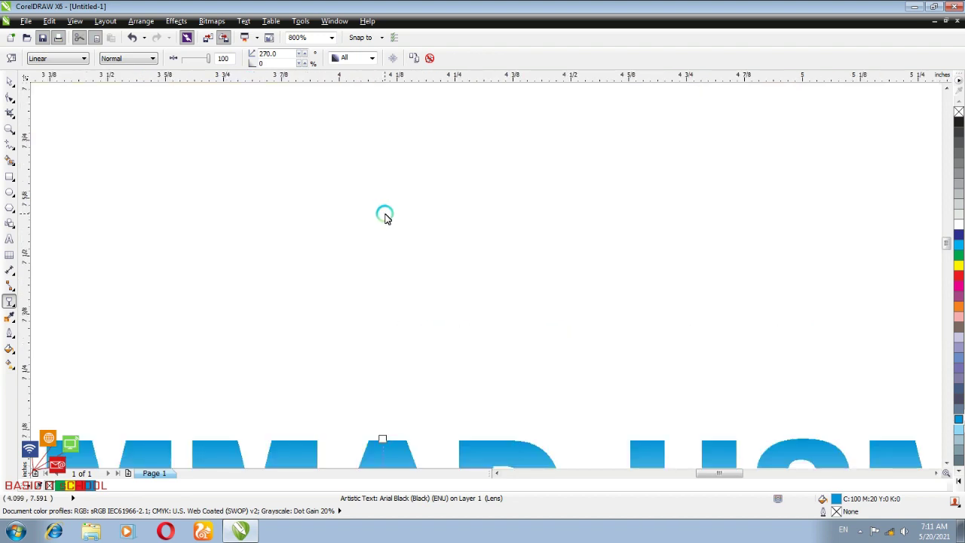
{"action": "scroll", "coordinate": [386, 220], "scroll_direction": "down", "scroll_amount": 2}
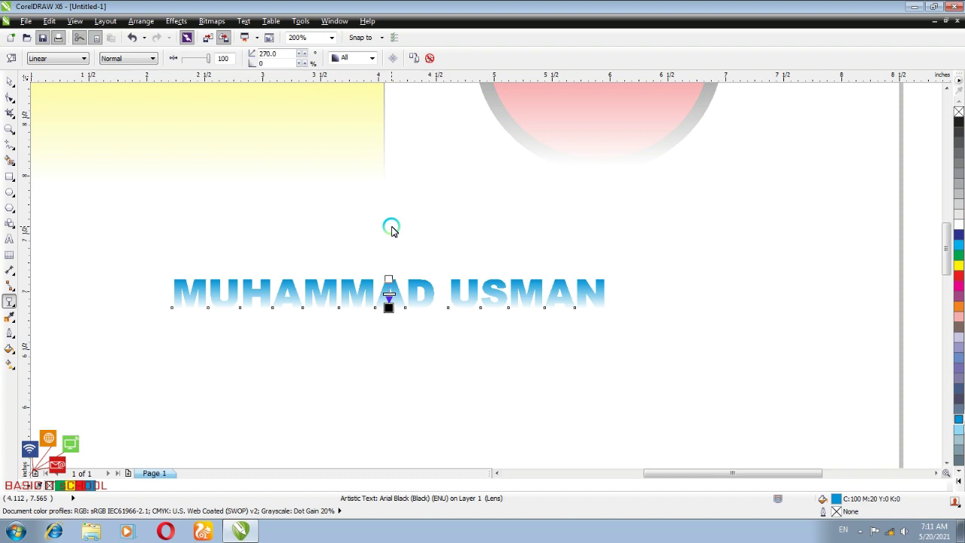
{"action": "left_click", "coordinate": [782, 472]}
{"action": "left_click_drag", "start_coordinate": [781, 472], "coordinate": [770, 472]}
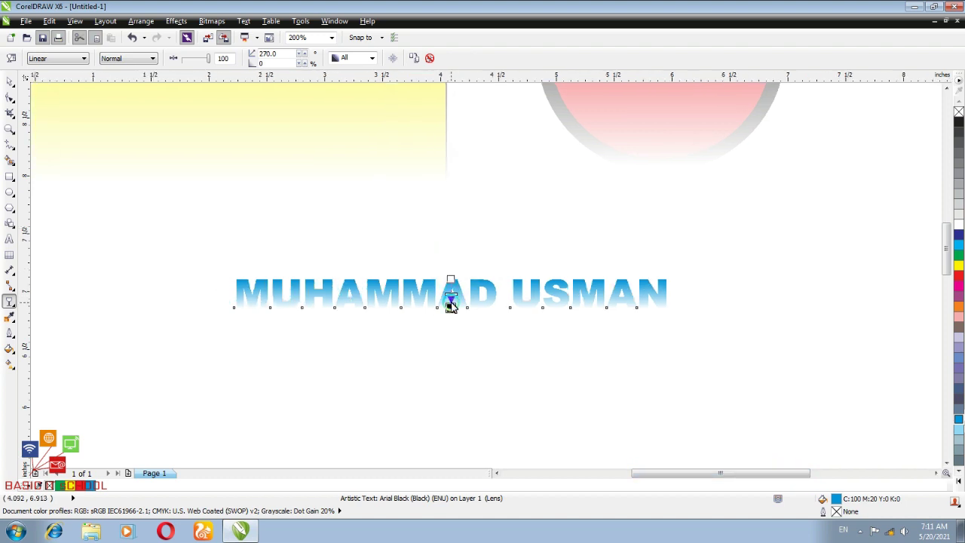
{"action": "left_click", "coordinate": [426, 318]}
{"action": "left_click", "coordinate": [448, 319]}
{"action": "left_click", "coordinate": [408, 335]}
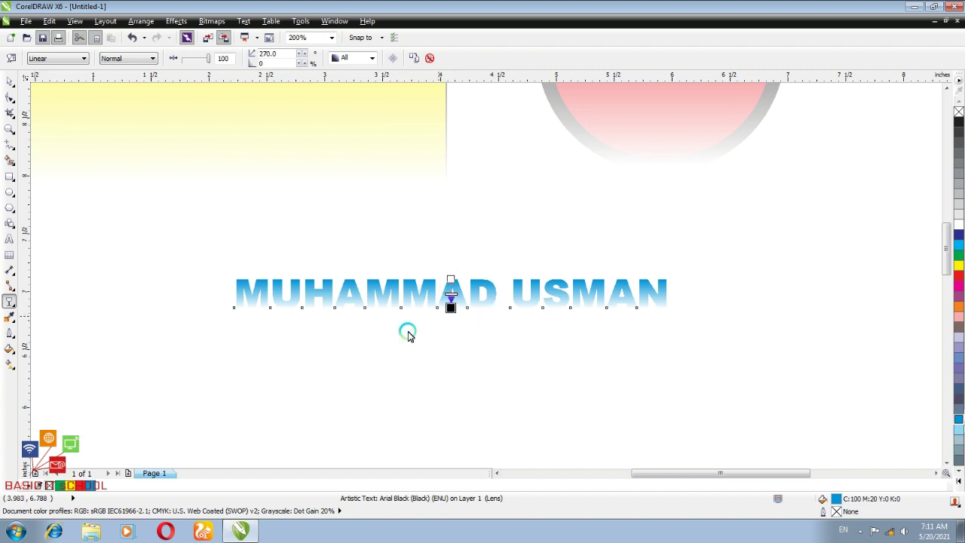
{"action": "left_click_drag", "start_coordinate": [693, 472], "coordinate": [679, 472]}
{"action": "left_click", "coordinate": [630, 423]}
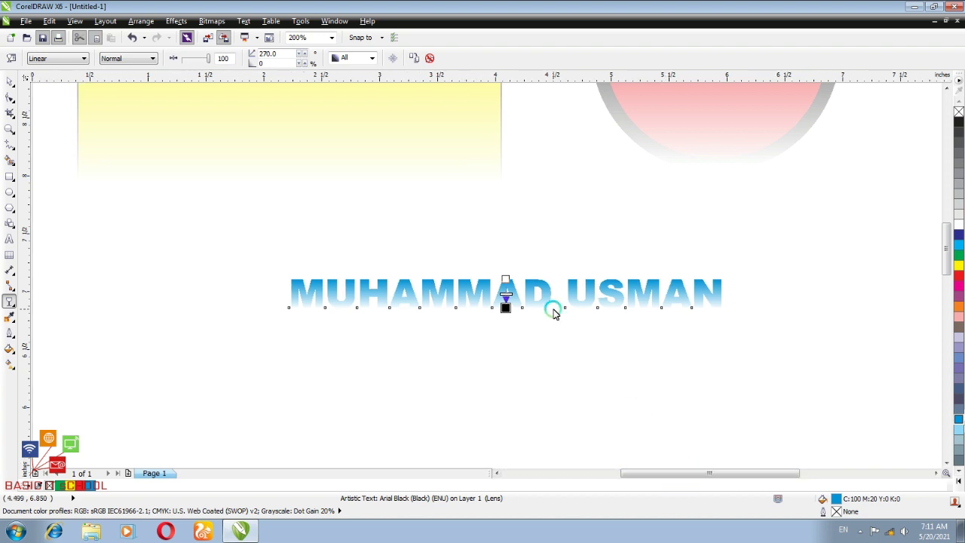
{"action": "left_click", "coordinate": [514, 328]}
{"action": "left_click", "coordinate": [667, 359]}
{"action": "left_click", "coordinate": [678, 339]}
{"action": "left_click", "coordinate": [622, 319]}
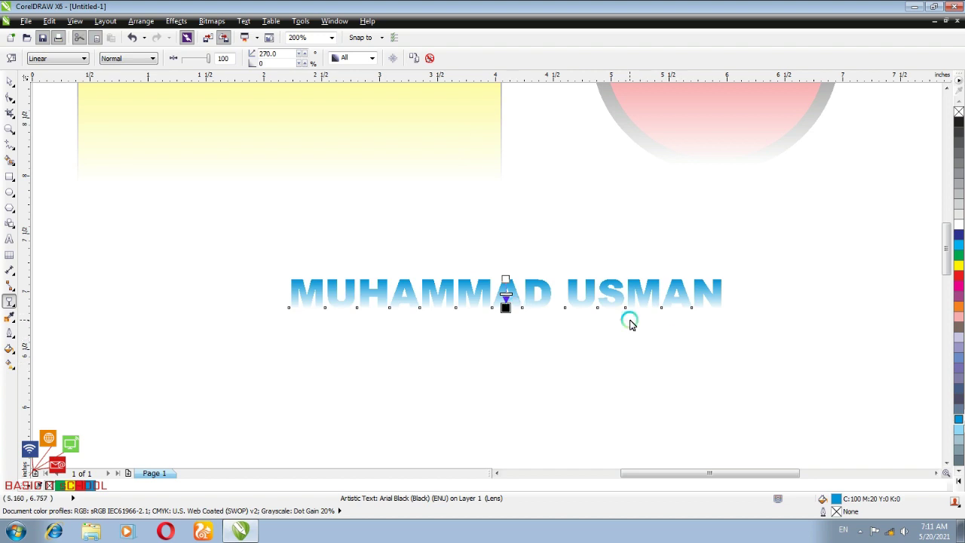
{"action": "left_click", "coordinate": [655, 308]}
- Reshape the blue text's linear transparency to an angle of 285.256 degrees with a 47% edge pad
{"action": "left_click", "coordinate": [529, 305]}
{"action": "left_click_drag", "start_coordinate": [525, 303], "coordinate": [526, 303]}
{"action": "left_click", "coordinate": [584, 295]}
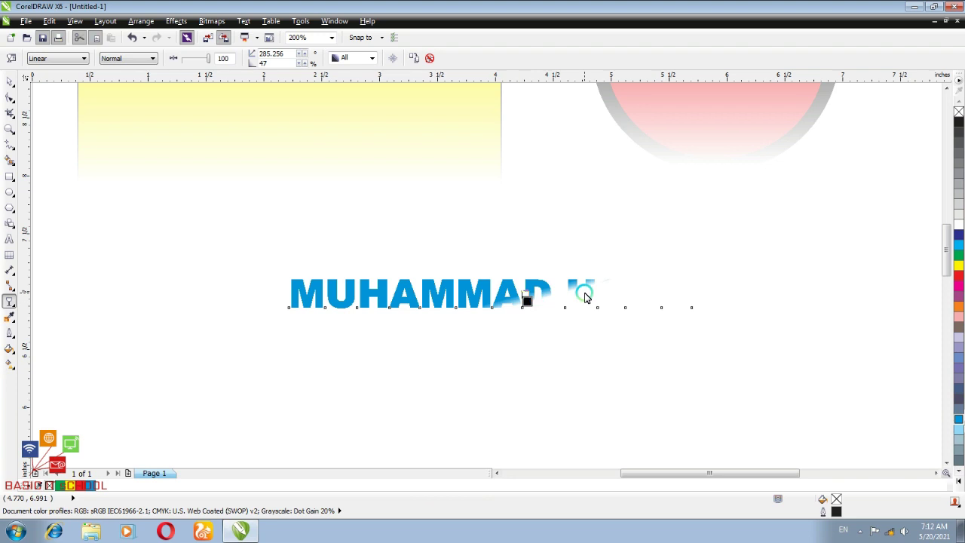
- Move the blue faded text slightly upward with the Pick tool
{"action": "left_click", "coordinate": [77, 98]}
{"action": "left_click", "coordinate": [499, 302]}
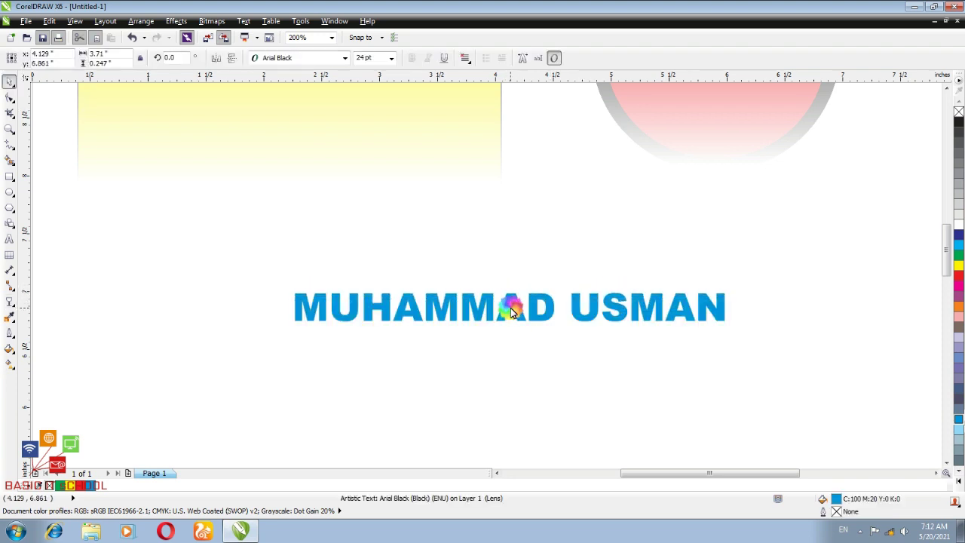
{"action": "right_click", "coordinate": [523, 281]}
{"action": "right_click", "coordinate": [445, 305]}
{"action": "left_click", "coordinate": [487, 293]}
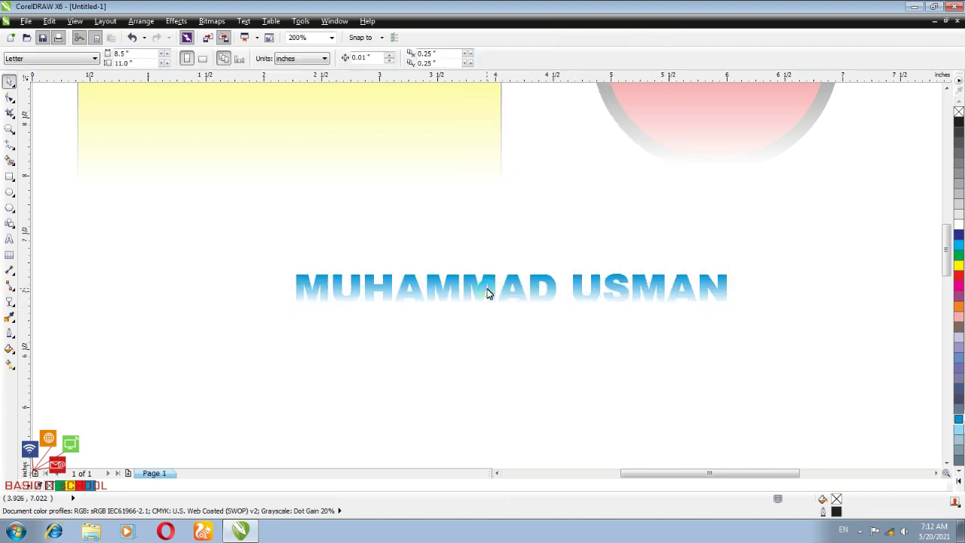
- Duplicate the faded text into two stacked lines and set the lower line's transparency to 272.642 degrees with a 13% edge pad
{"action": "left_click", "coordinate": [487, 293]}
{"action": "key", "text": "ctrl+d"}
{"action": "left_click_drag", "start_coordinate": [527, 291], "coordinate": [539, 248]}
{"action": "left_click", "coordinate": [10, 301]}
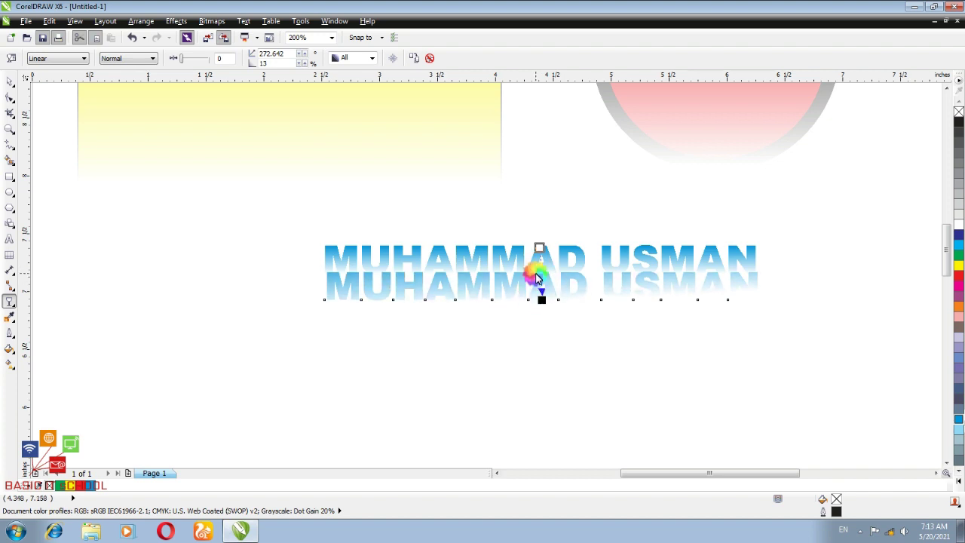
{"action": "key", "text": "space"}
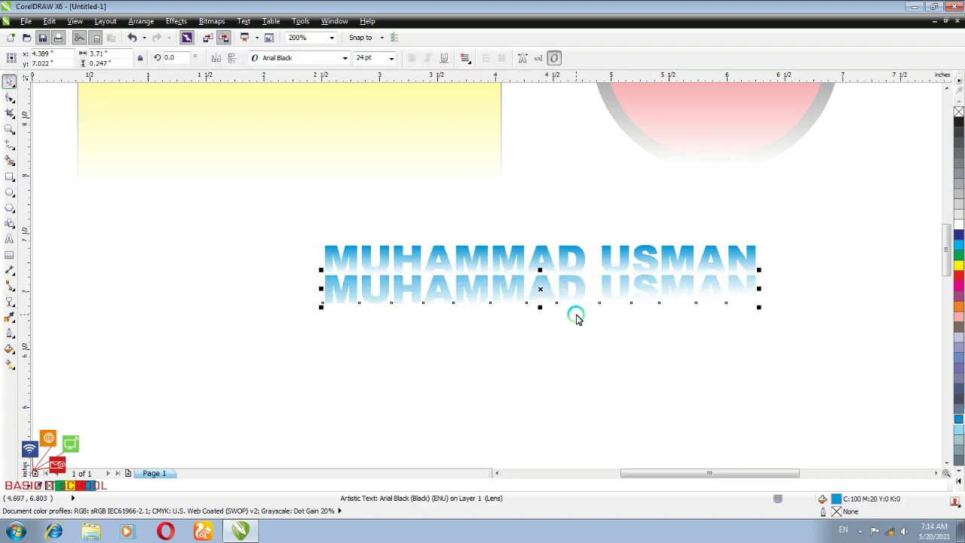
- Enlarge the upper text line slightly on both sides so it extends just past the lower line
{"action": "left_click", "coordinate": [331, 252]}
{"action": "left_click_drag", "start_coordinate": [319, 242], "coordinate": [313, 239]}
{"action": "left_click_drag", "start_coordinate": [758, 236], "coordinate": [763, 239]}
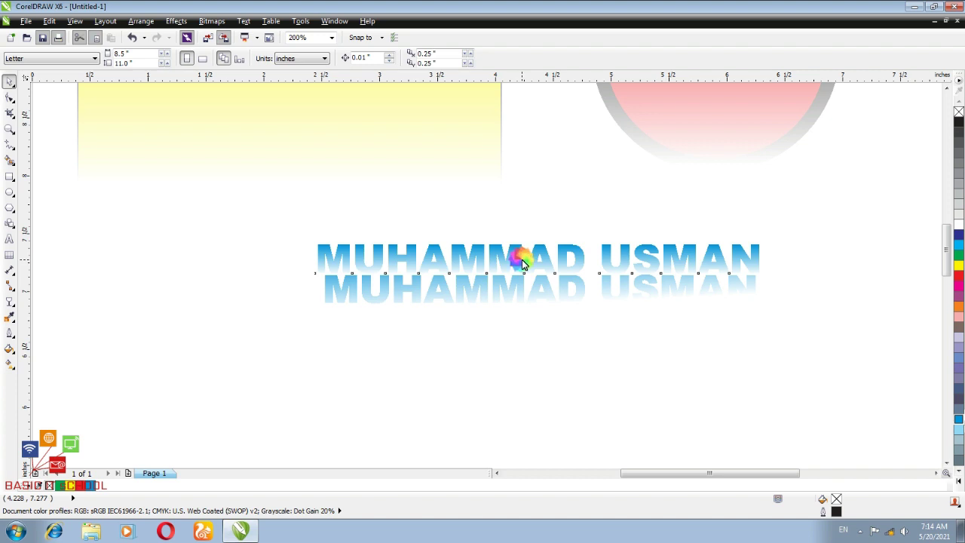
- Move the lighter text copy down and to the left of the main text, and shrink it to about 6.4 pt
{"action": "left_click", "coordinate": [522, 260]}
{"action": "left_click", "coordinate": [510, 294]}
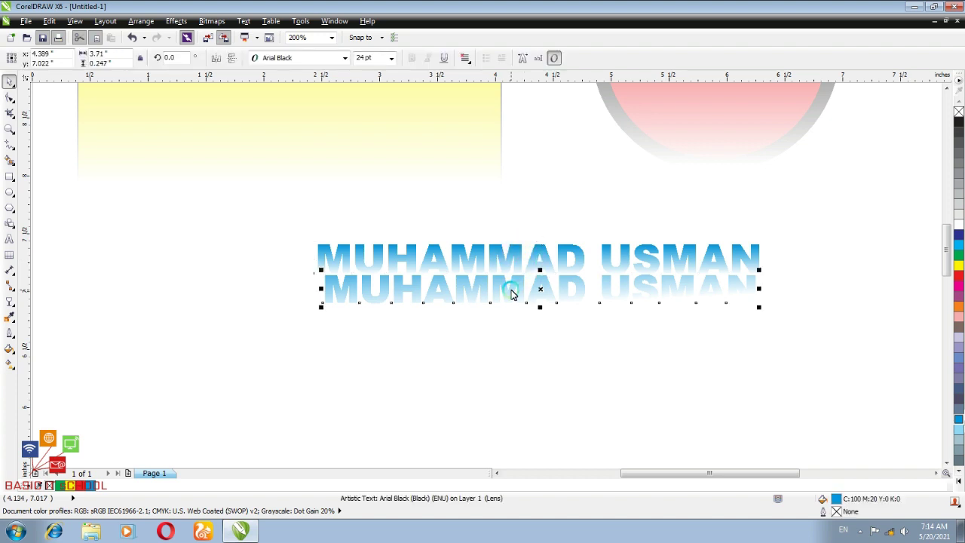
{"action": "left_click_drag", "start_coordinate": [511, 293], "coordinate": [299, 383]}
{"action": "left_click", "coordinate": [358, 426]}
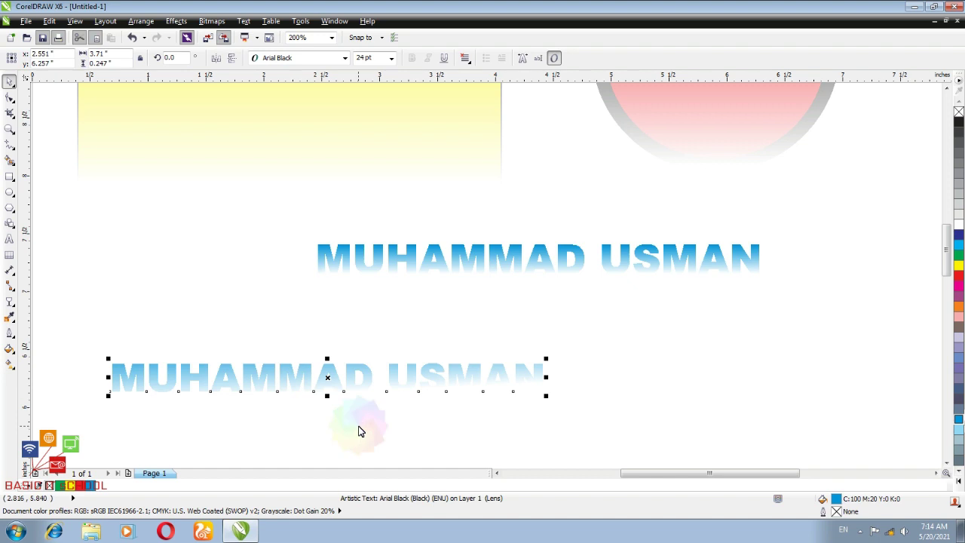
{"action": "left_click", "coordinate": [548, 361]}
{"action": "left_click_drag", "start_coordinate": [548, 358], "coordinate": [402, 383]}
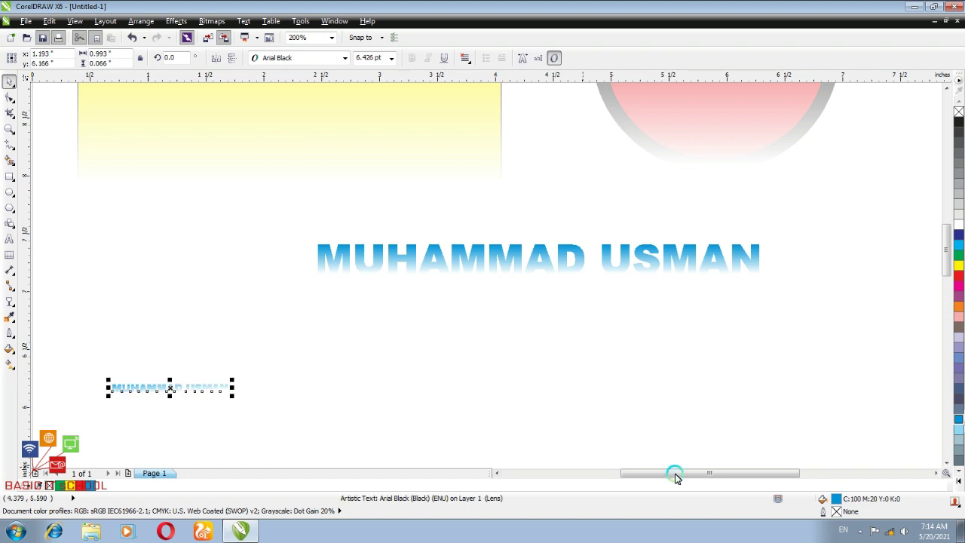
- Move the small faded text copy off the page onto the reflection directly beneath the phone in the mobile top-up picture
{"action": "left_click_drag", "start_coordinate": [693, 471], "coordinate": [635, 474]}
{"action": "left_click_drag", "start_coordinate": [706, 478], "coordinate": [645, 476]}
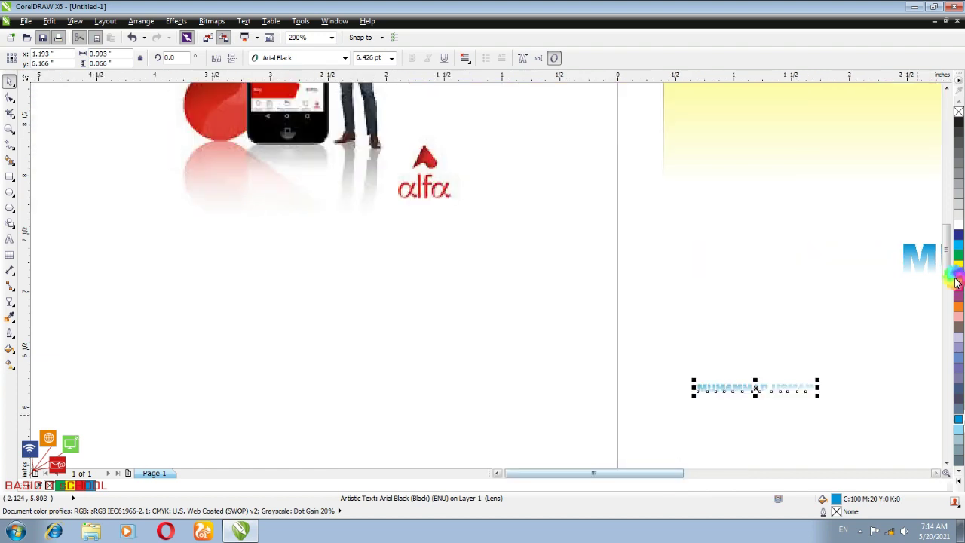
{"action": "scroll", "coordinate": [948, 262], "scroll_direction": "up", "scroll_amount": 1}
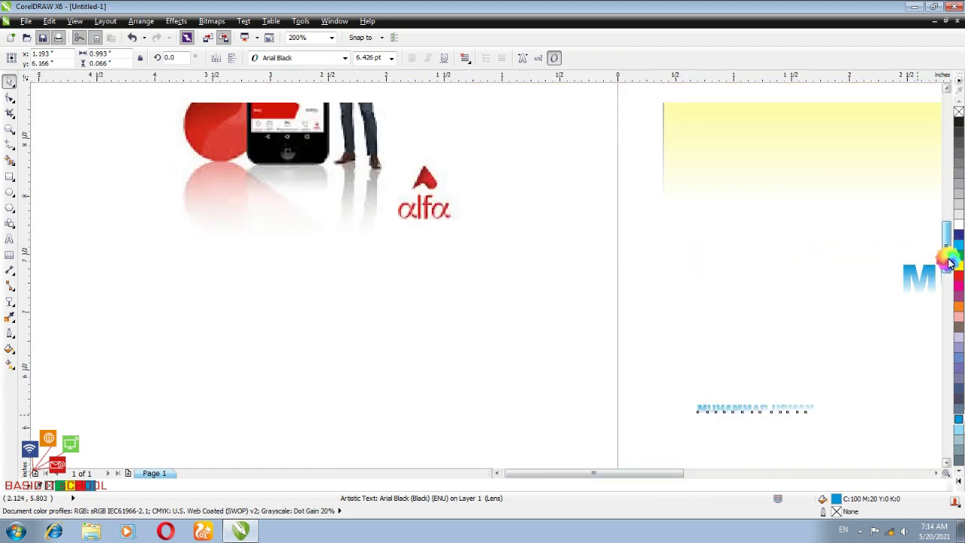
{"action": "left_click_drag", "start_coordinate": [754, 398], "coordinate": [679, 286]}
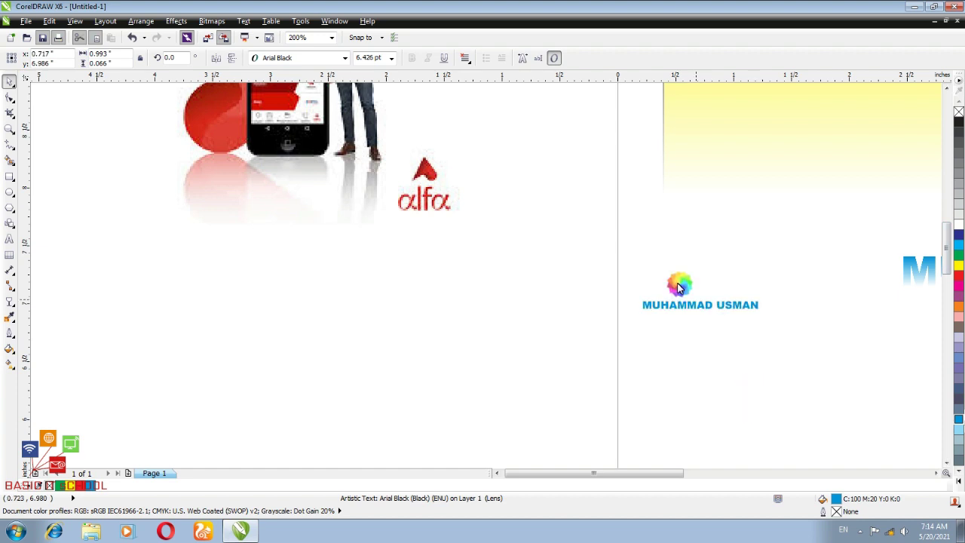
{"action": "key", "text": "ctrl+z"}
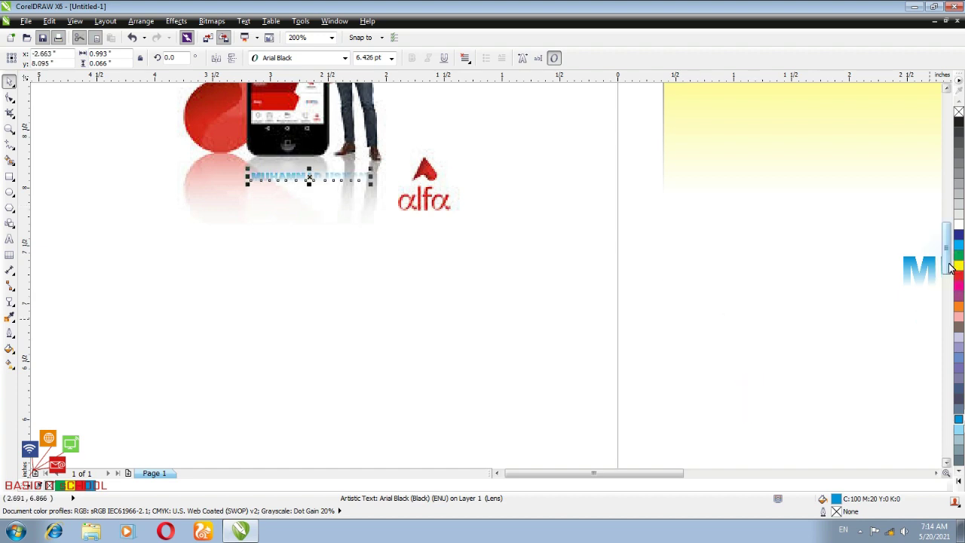
{"action": "left_click_drag", "start_coordinate": [949, 268], "coordinate": [950, 236]}
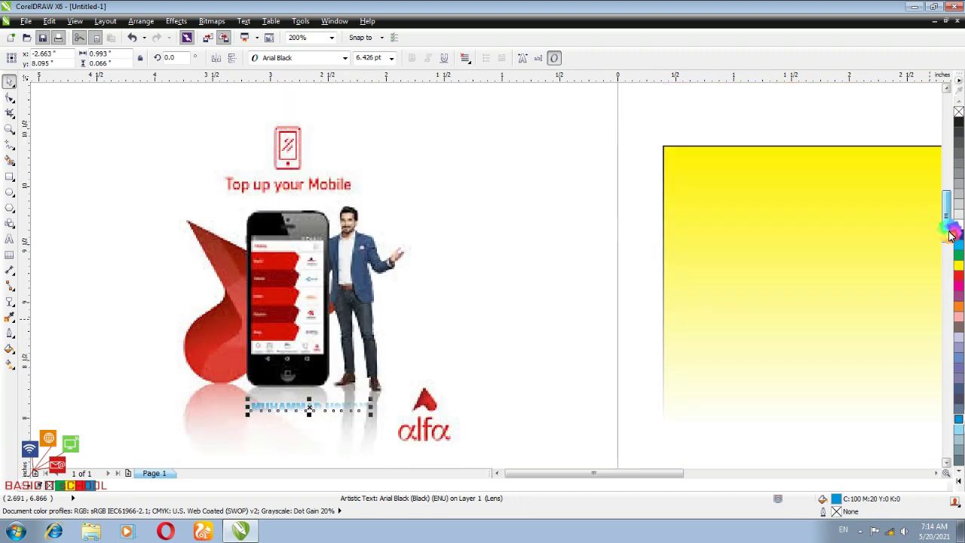
- Stretch the small text taller and wider over the phone's reflection, to about 15 pt and 1.5 inches wide
{"action": "left_click_drag", "start_coordinate": [950, 235], "coordinate": [247, 412]}
{"action": "left_click", "coordinate": [301, 407]}
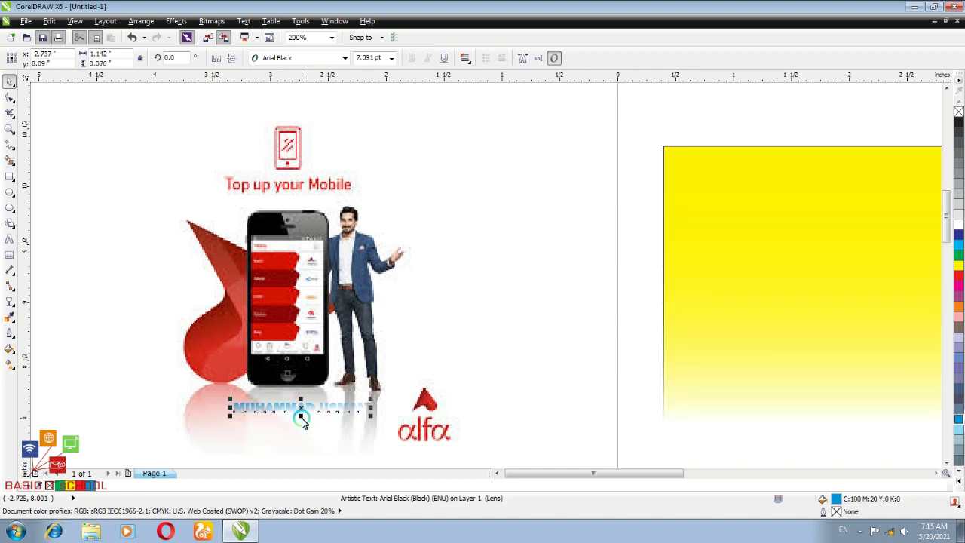
{"action": "left_click_drag", "start_coordinate": [300, 417], "coordinate": [301, 421]}
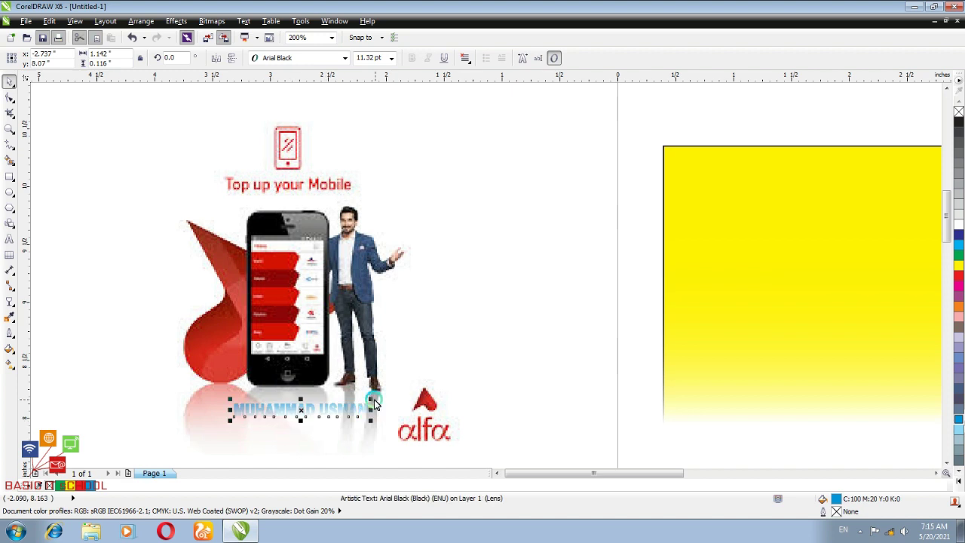
{"action": "left_click_drag", "start_coordinate": [375, 405], "coordinate": [393, 395]}
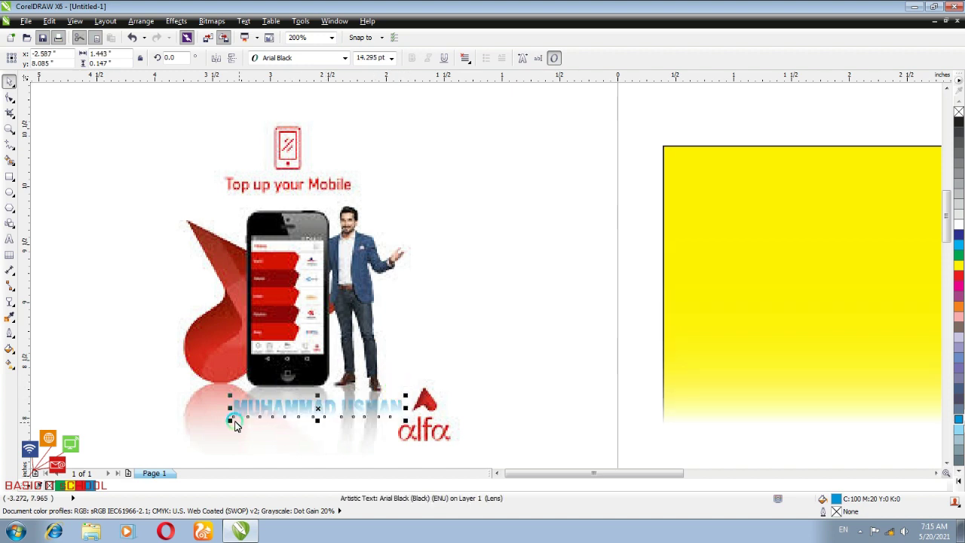
{"action": "left_click_drag", "start_coordinate": [230, 423], "coordinate": [222, 428]}
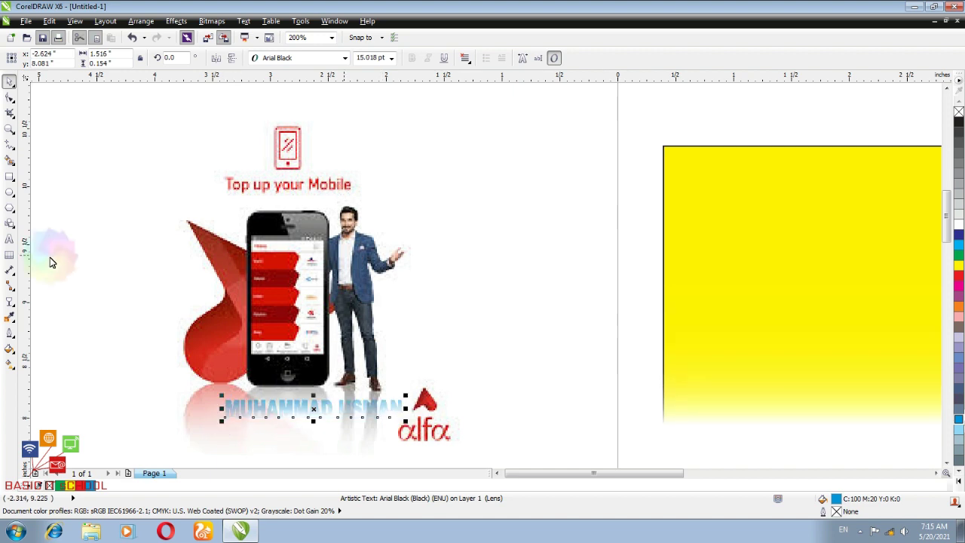
- Shift the midpoint of the small text's linear transparency upward toward the fade's start so the lettering becomes fainter
{"action": "left_click", "coordinate": [8, 303]}
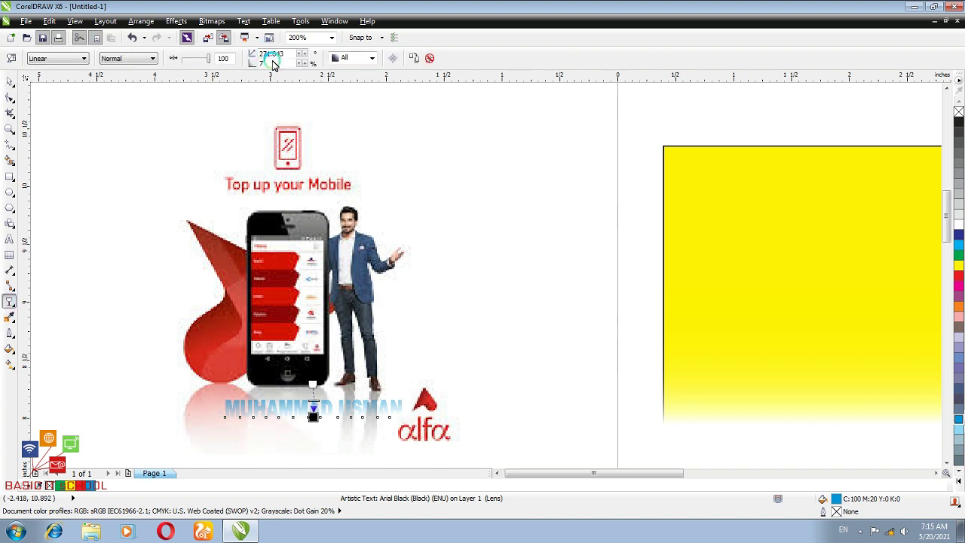
{"action": "left_click", "coordinate": [113, 58]}
{"action": "left_click_drag", "start_coordinate": [313, 405], "coordinate": [315, 393]}
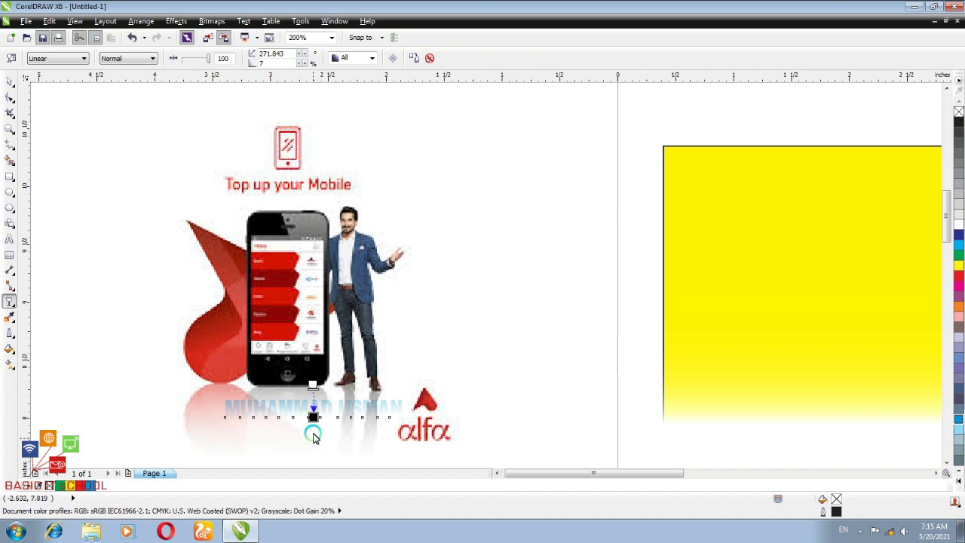
{"action": "left_click", "coordinate": [312, 430]}
{"action": "left_click", "coordinate": [326, 409]}
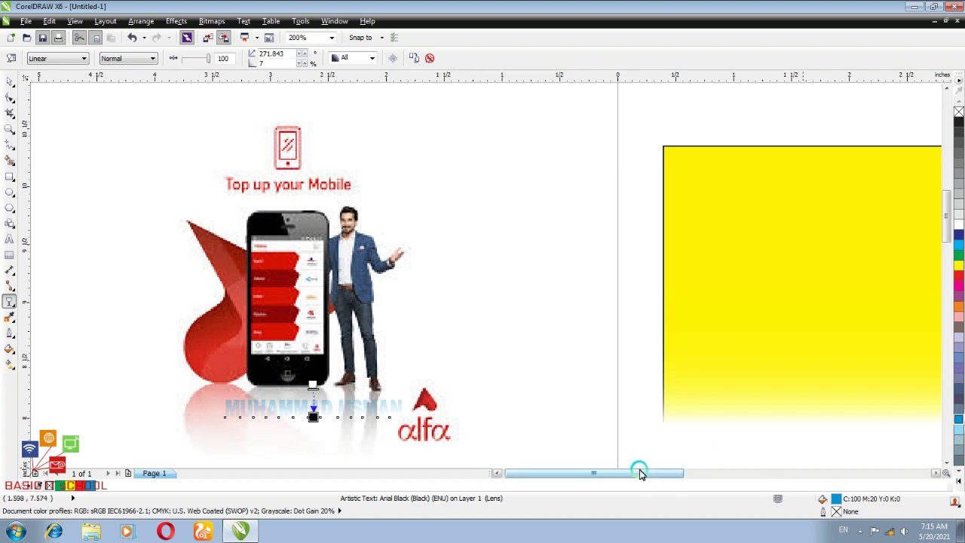
{"action": "left_click_drag", "start_coordinate": [639, 473], "coordinate": [762, 473]}
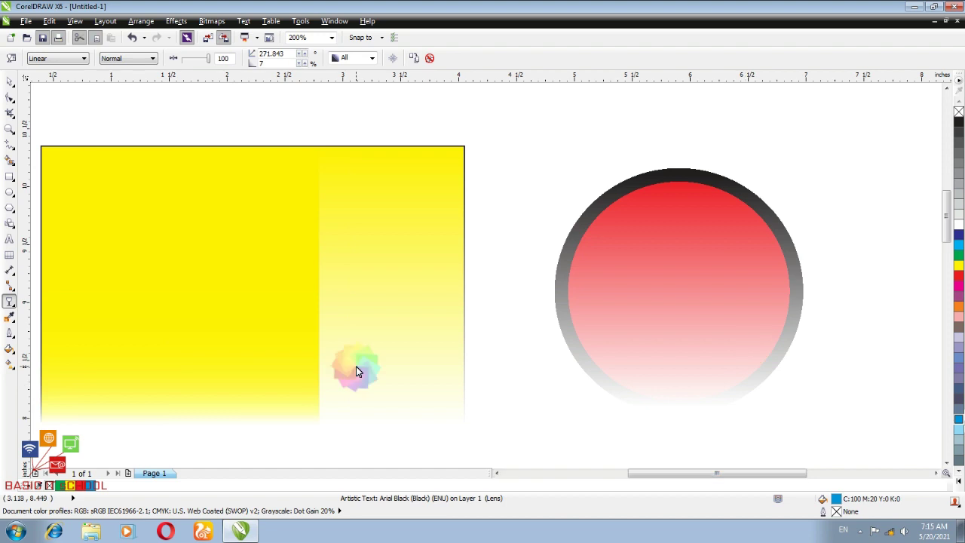
{"action": "left_click", "coordinate": [730, 473]}
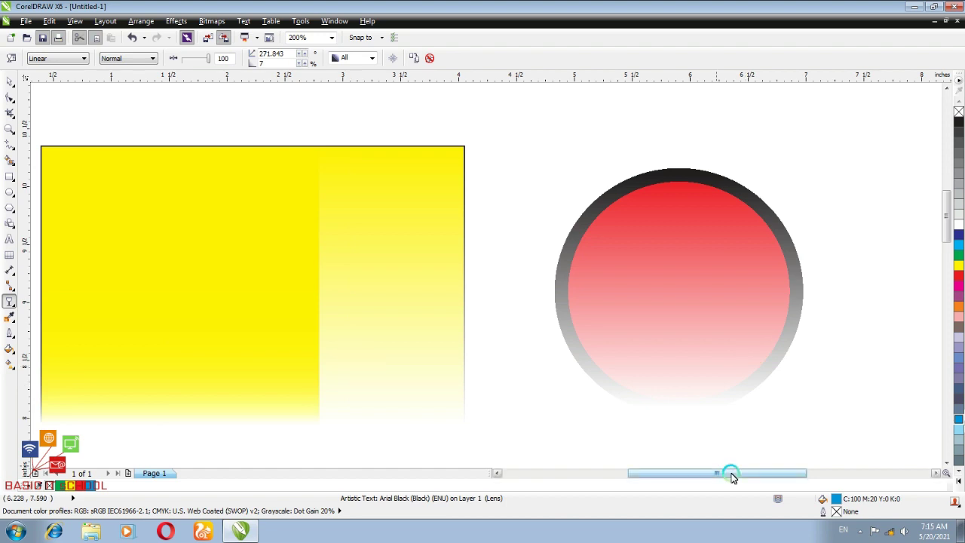
{"action": "left_click_drag", "start_coordinate": [943, 220], "coordinate": [948, 226]}
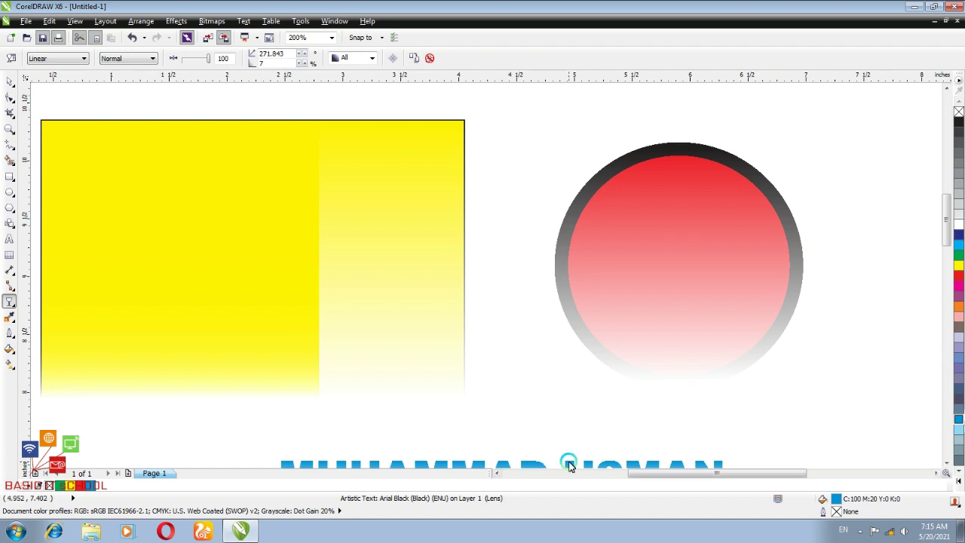